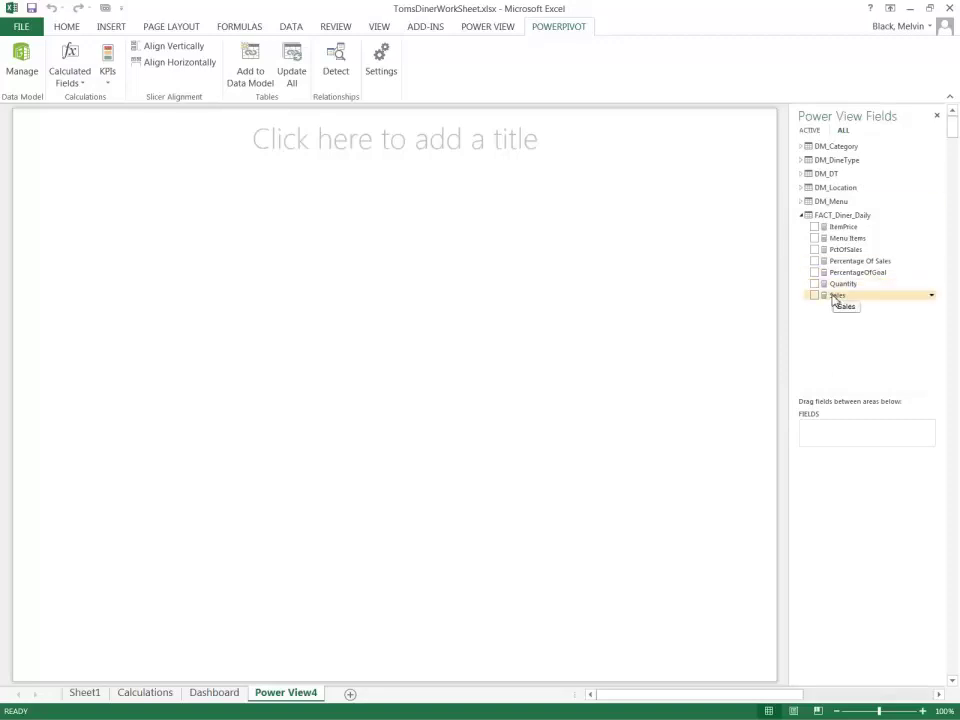
# Step: Add the Sales field to the view, briefly adding then removing DM_Category's Category
pyautogui.click(814, 296)
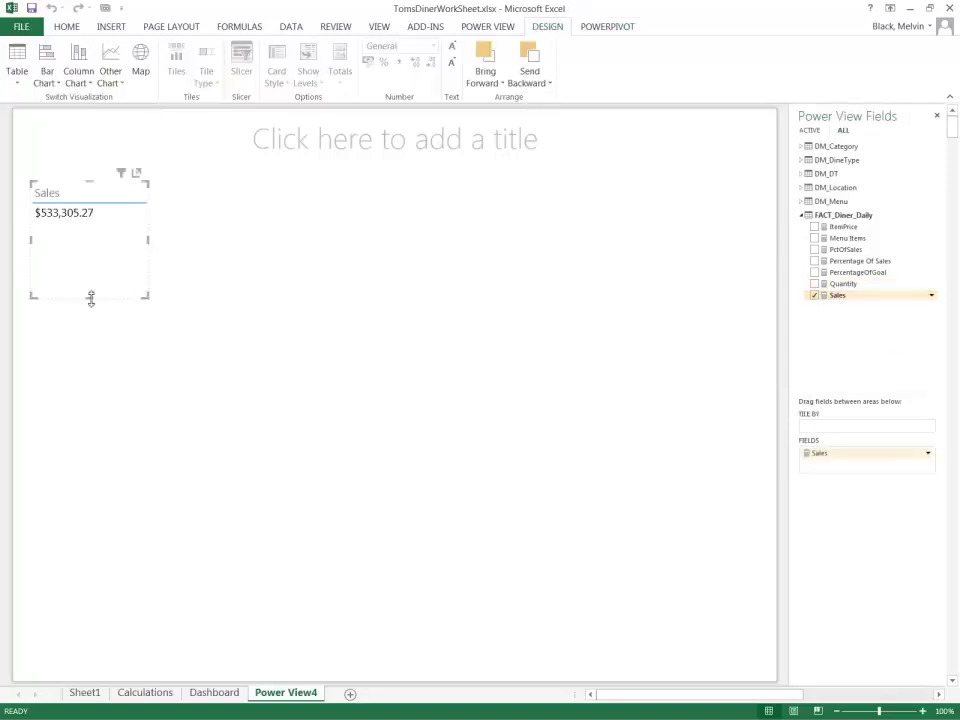
pyautogui.moveTo(90, 298); pyautogui.dragTo(97, 349)
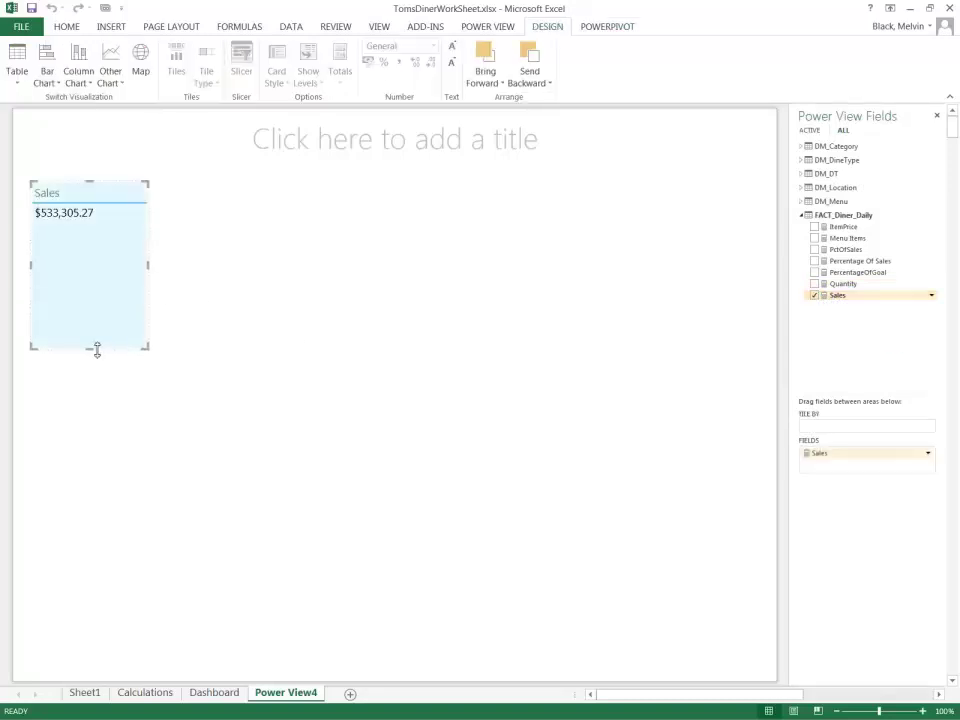
pyautogui.click(802, 147)
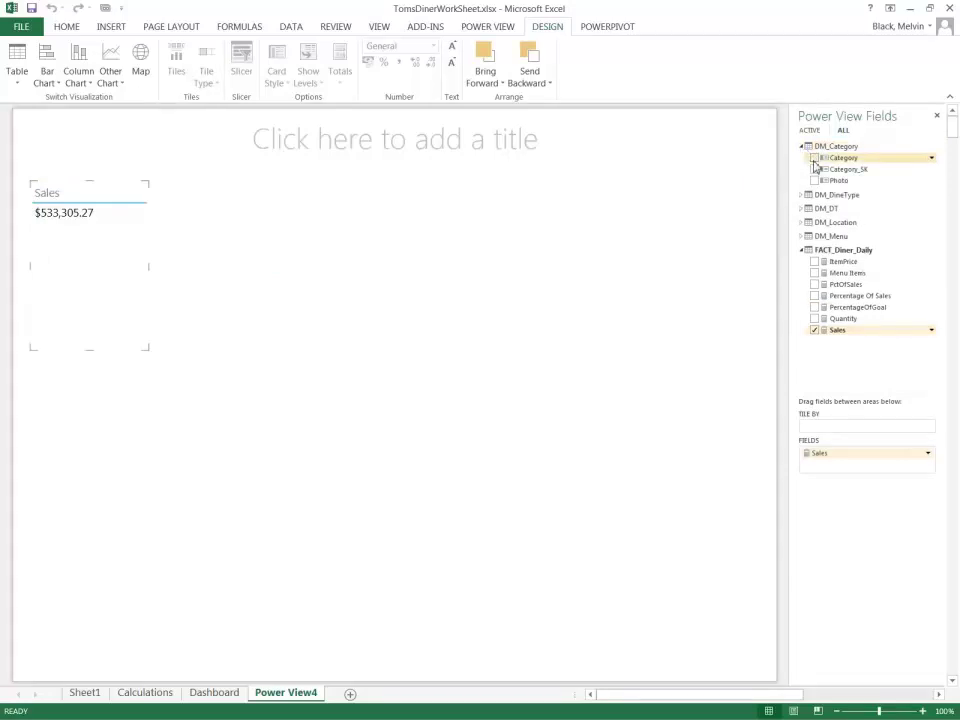
pyautogui.click(814, 158)
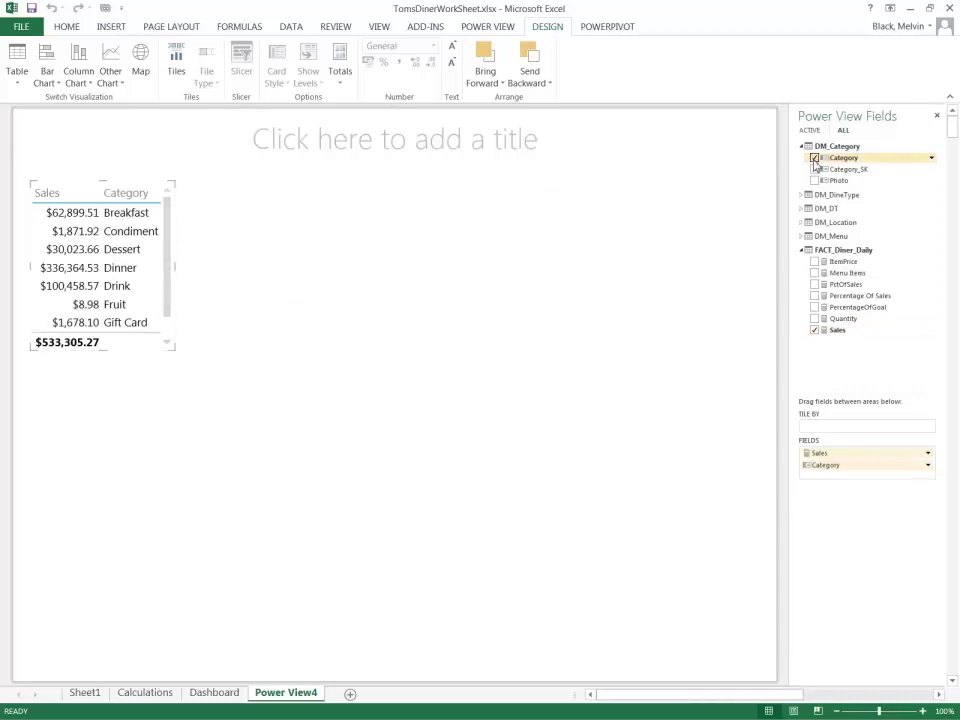
pyautogui.moveTo(818, 466); pyautogui.dragTo(820, 284)
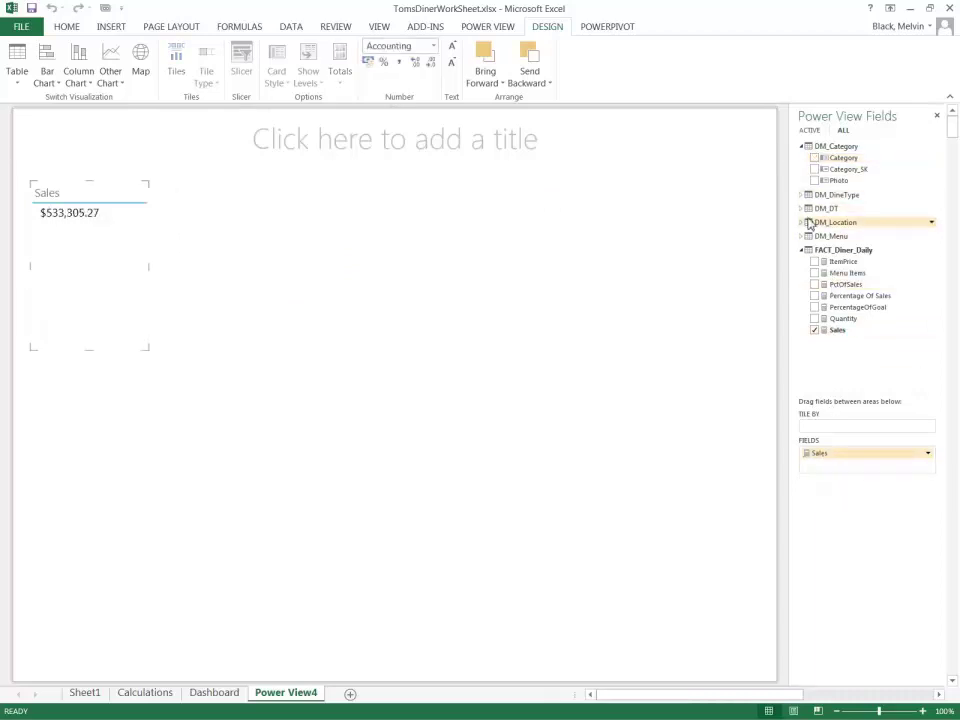
# Step: Add Address from DM_Location ahead of Sales, then resize and reposition the table
pyautogui.click(804, 223)
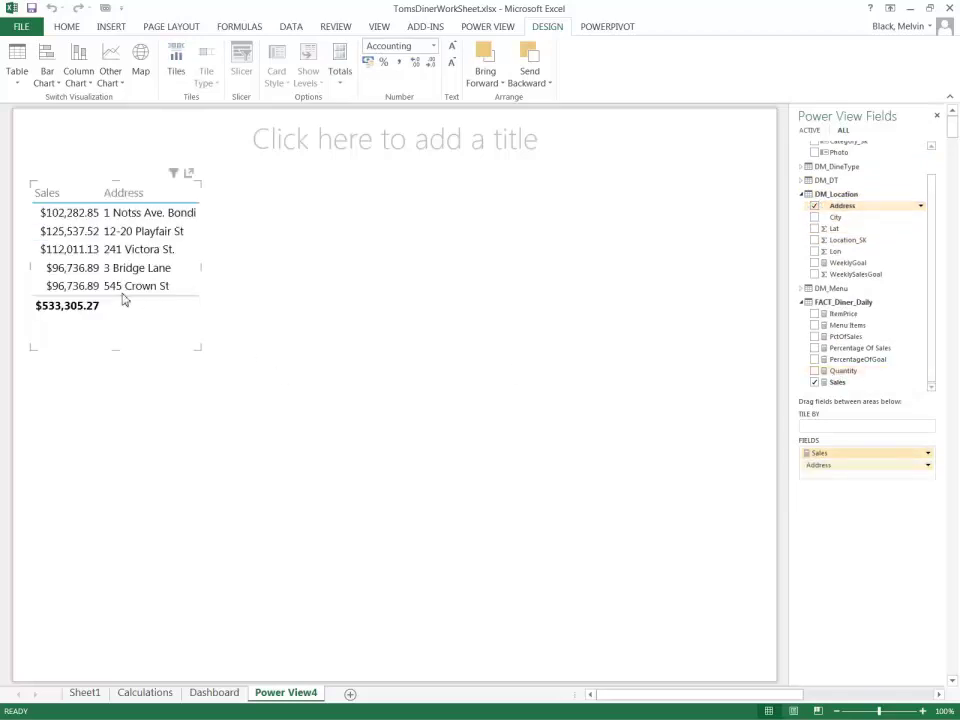
pyautogui.moveTo(202, 268); pyautogui.dragTo(251, 266)
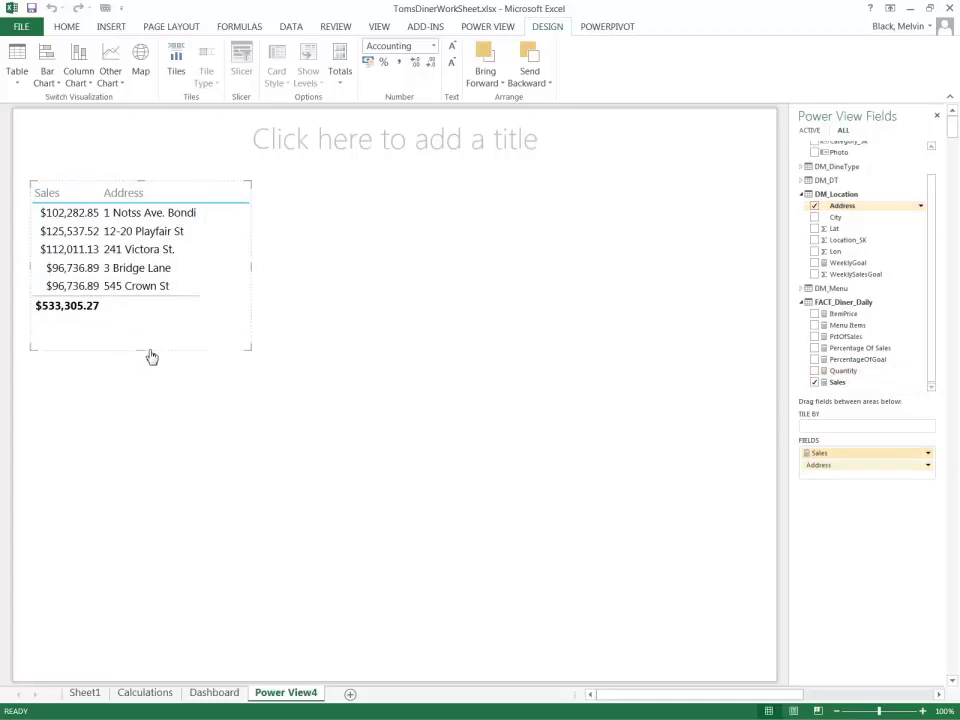
pyautogui.moveTo(145, 350); pyautogui.dragTo(143, 381)
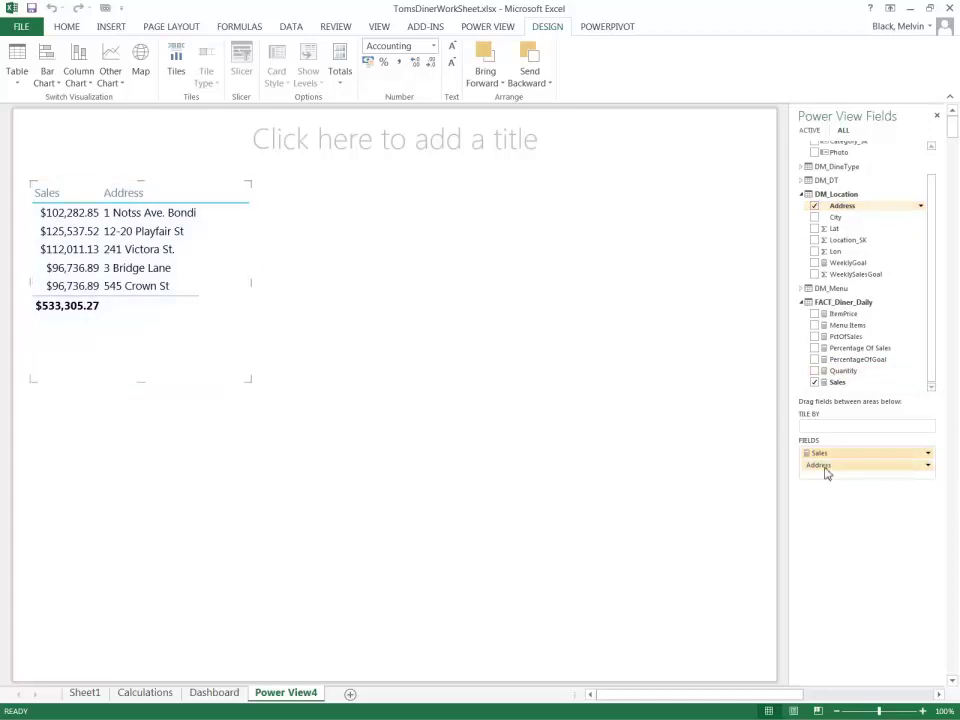
pyautogui.moveTo(825, 467); pyautogui.dragTo(830, 450)
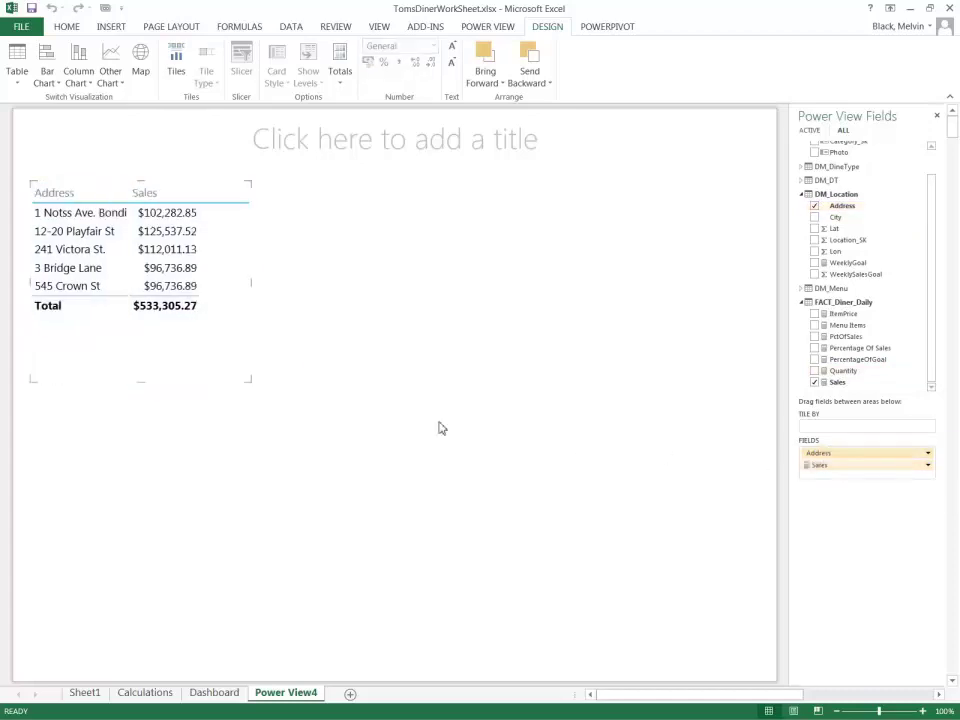
pyautogui.moveTo(93, 189); pyautogui.dragTo(137, 190)
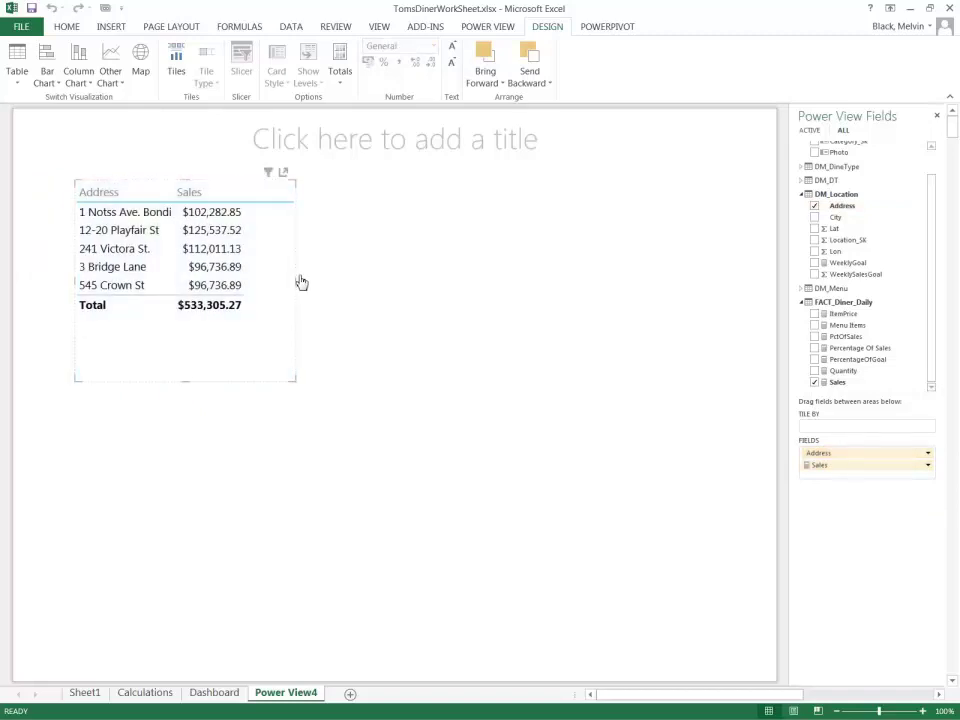
pyautogui.moveTo(297, 279); pyautogui.dragTo(314, 280)
pyautogui.moveTo(934, 249); pyautogui.dragTo(934, 171)
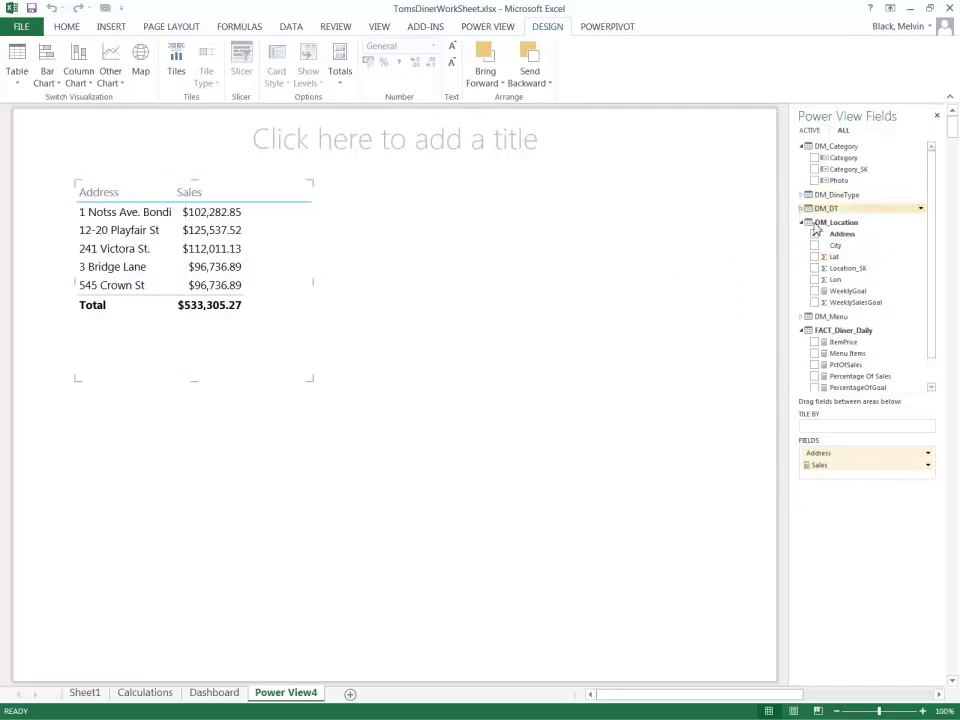
# Step: Tile the table by DM_DT's WeekLabel and enlarge the tile container
pyautogui.click(803, 208)
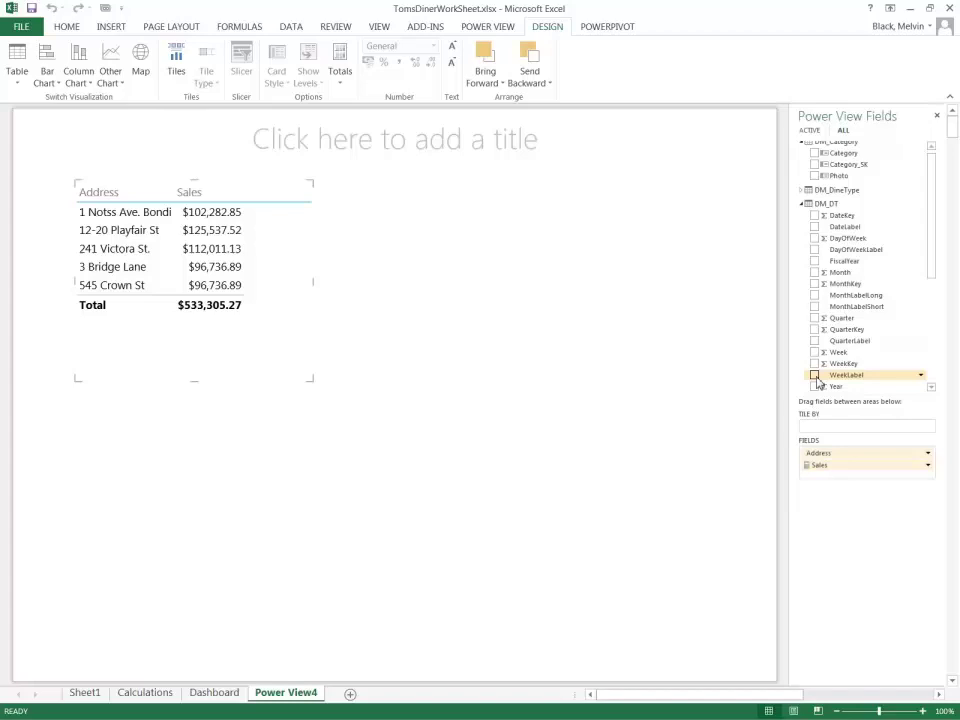
pyautogui.click(815, 376)
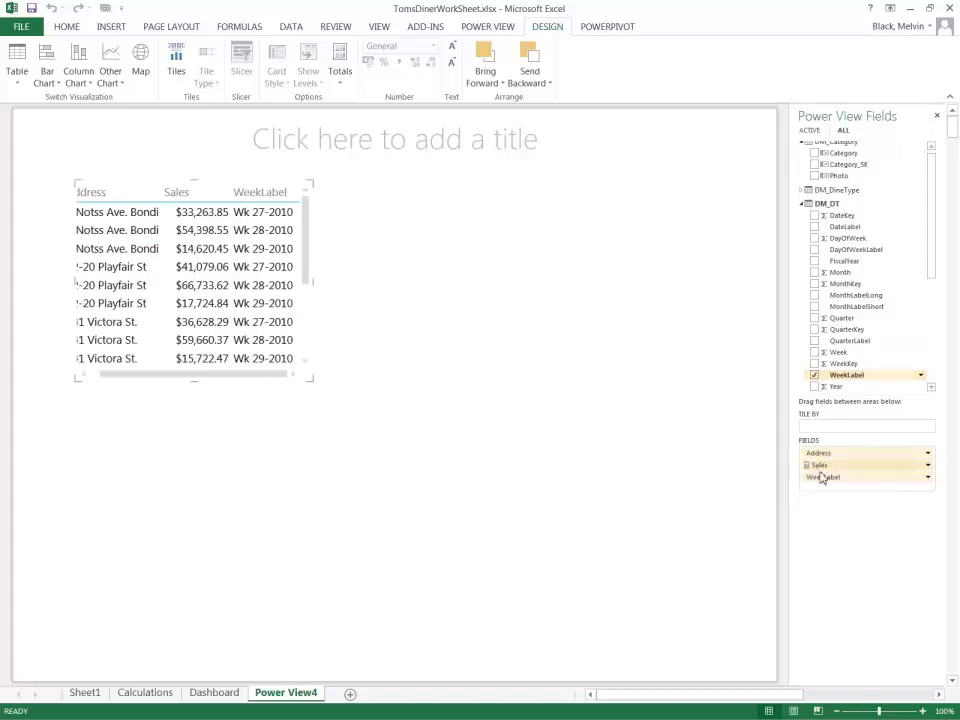
pyautogui.moveTo(823, 476); pyautogui.dragTo(824, 433)
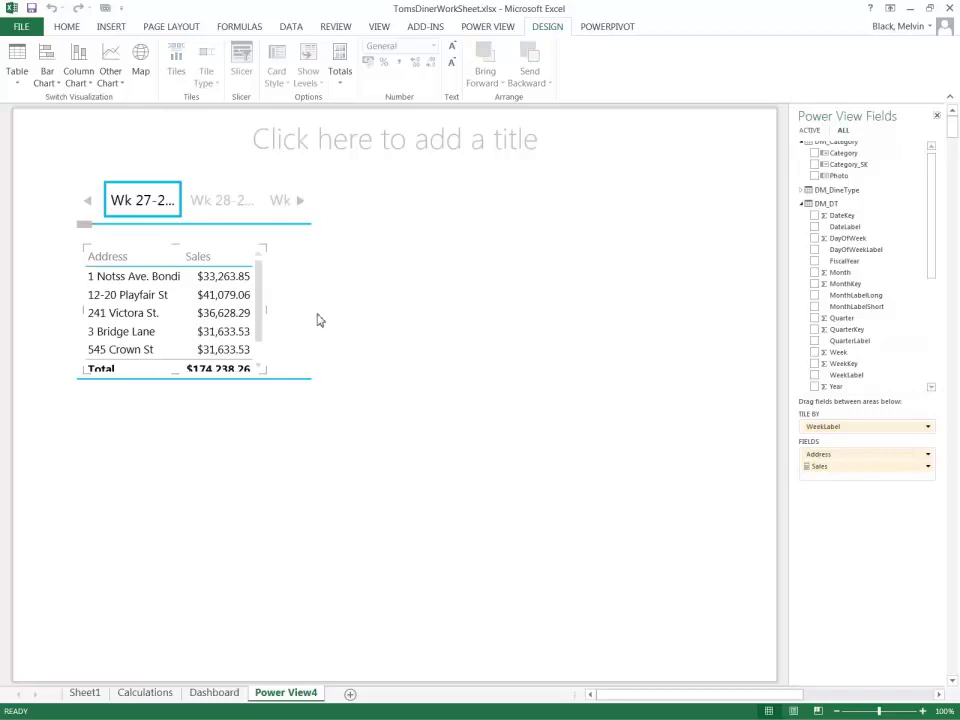
pyautogui.moveTo(195, 388); pyautogui.dragTo(196, 440)
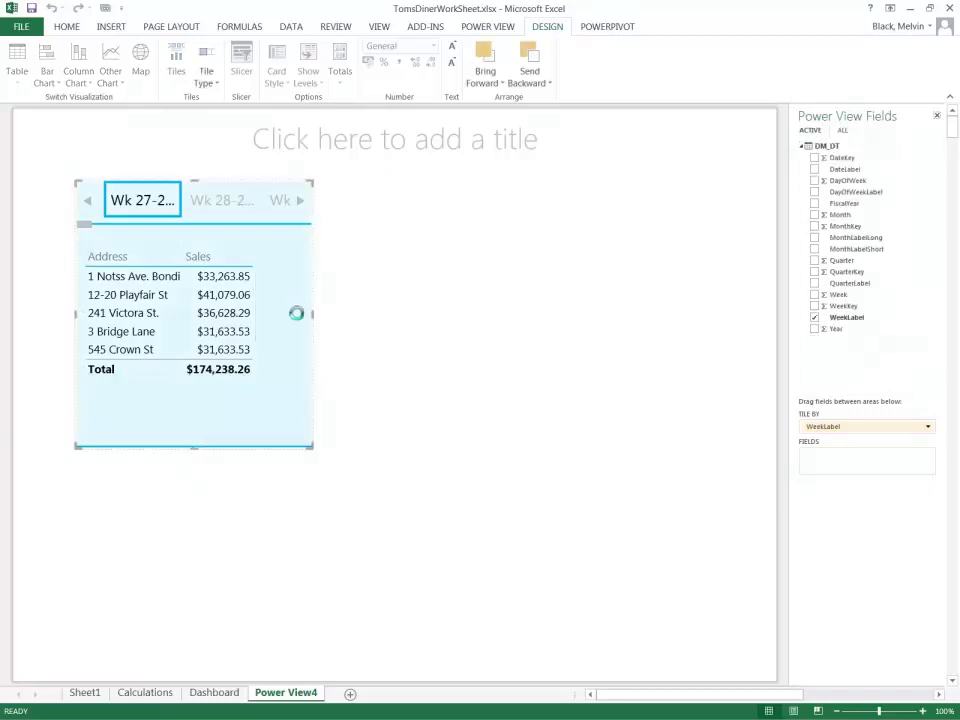
pyautogui.moveTo(313, 317); pyautogui.dragTo(606, 290)
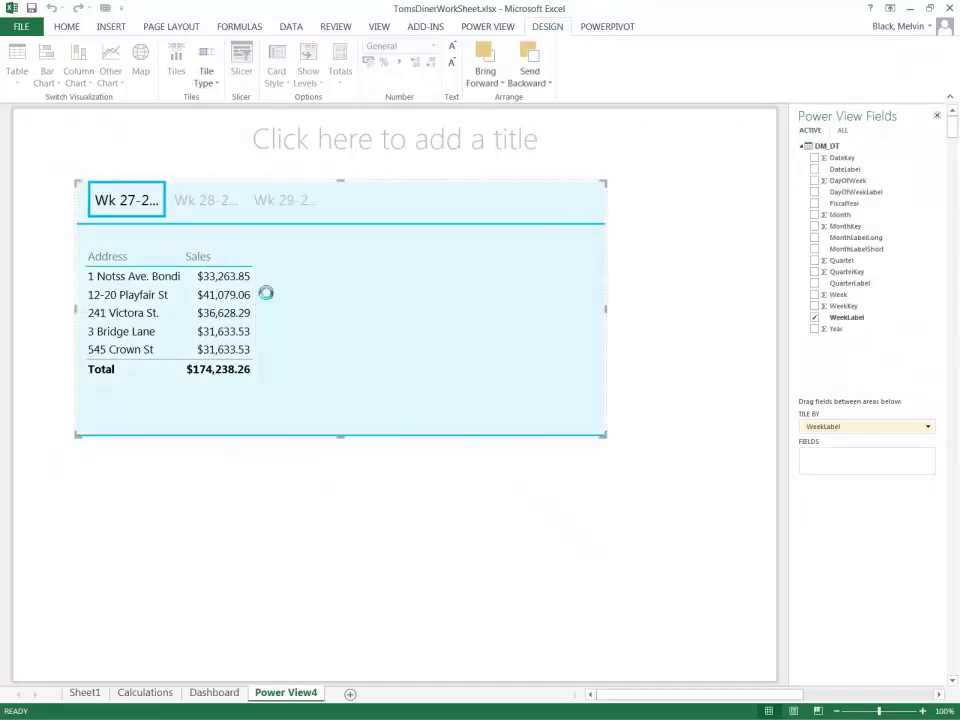
# Step: Browse the Wk 28 and Wk 29 tiles, return to Wk 27, and widen the table
pyautogui.click(208, 206)
pyautogui.click(285, 204)
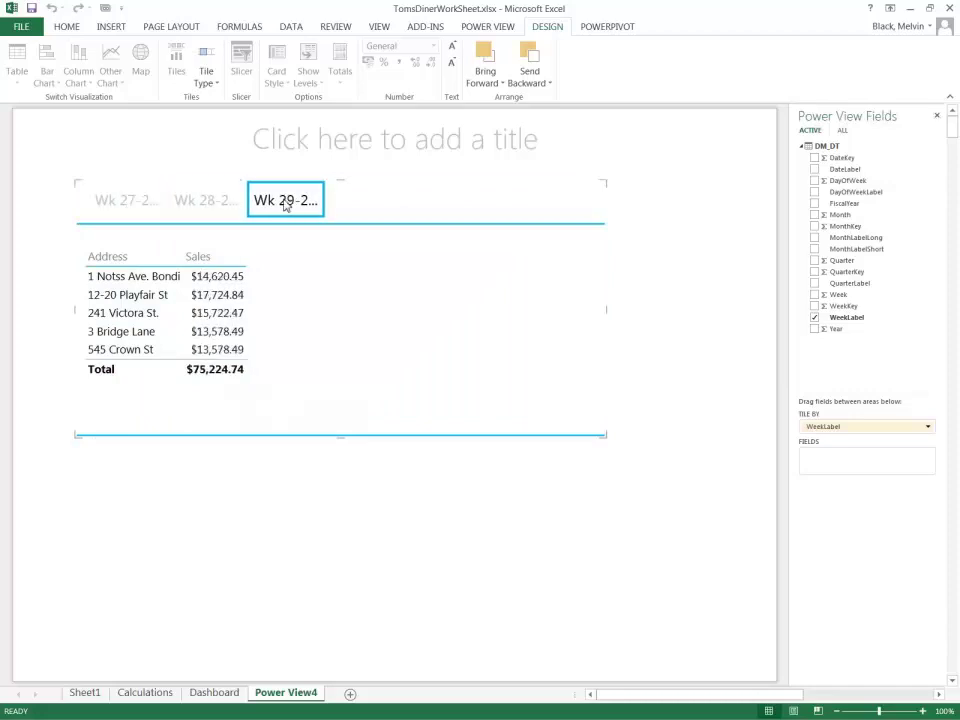
pyautogui.click(229, 208)
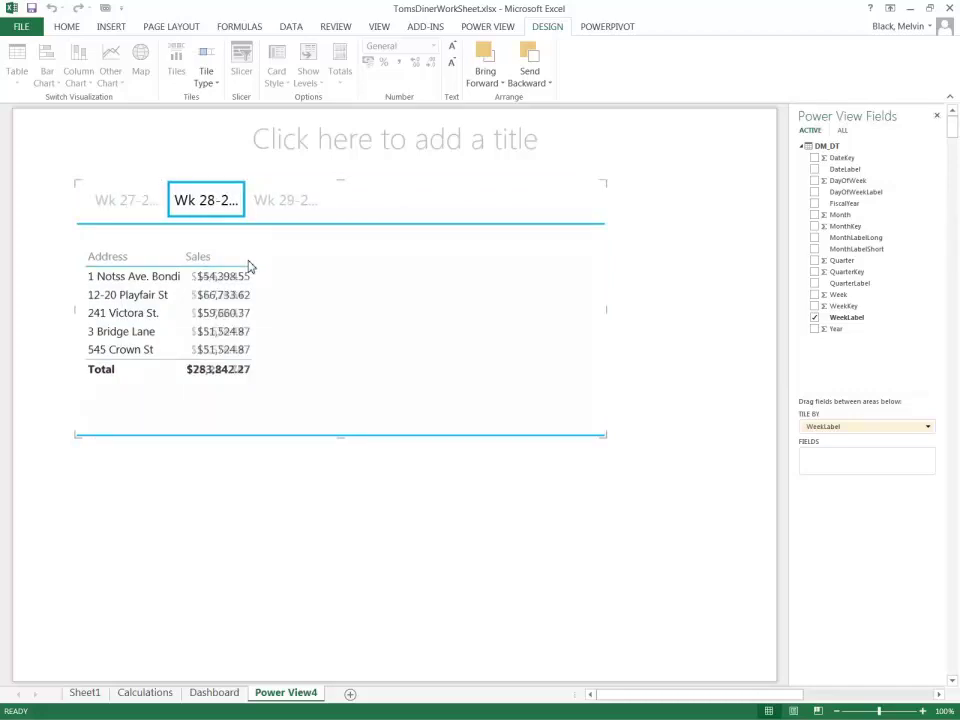
pyautogui.click(130, 206)
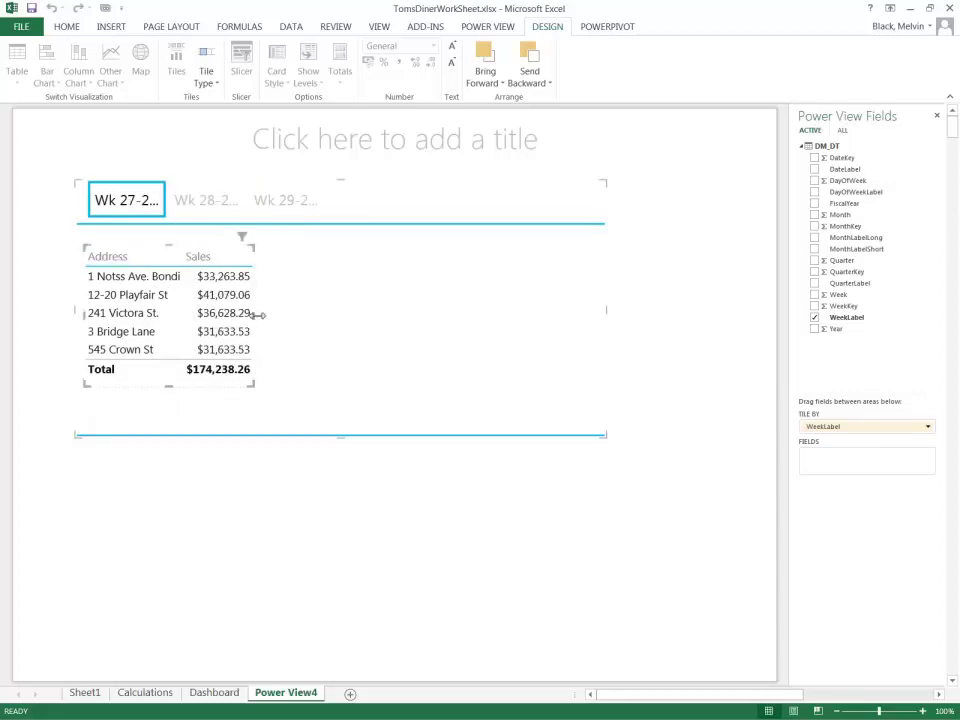
pyautogui.moveTo(253, 313); pyautogui.dragTo(325, 316)
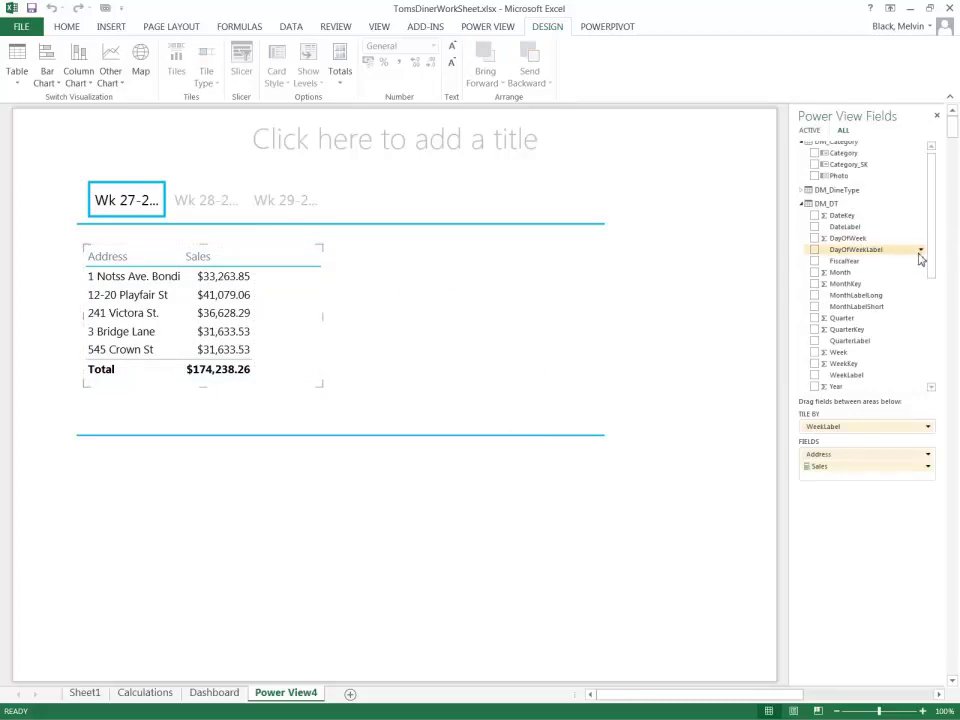
pyautogui.moveTo(936, 267); pyautogui.dragTo(921, 371)
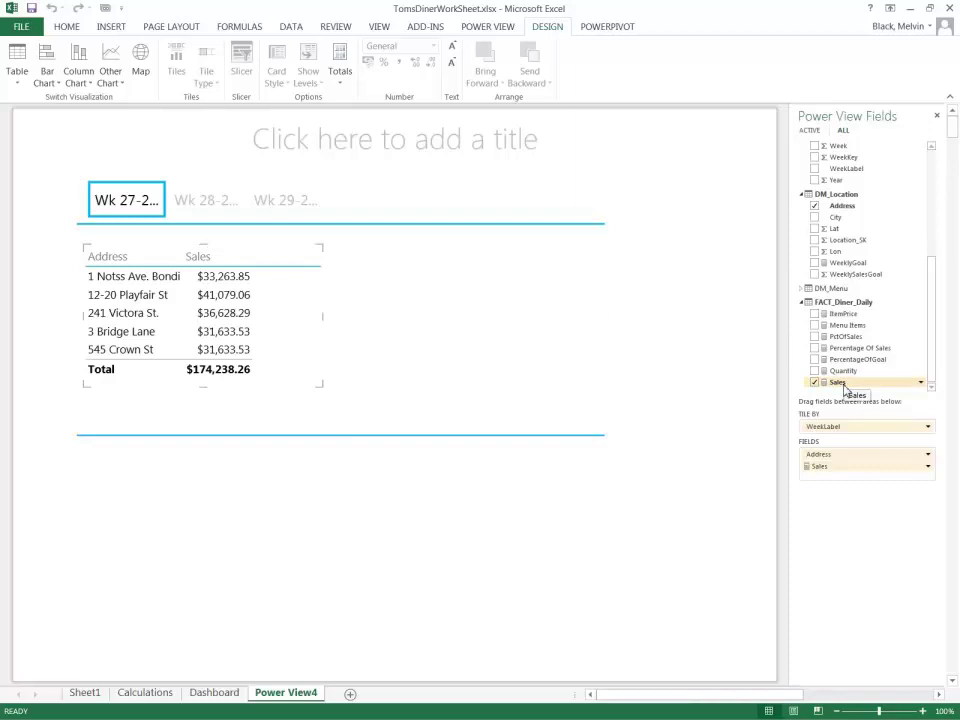
# Step: Start a new Power Pivot KPI with Sales as its base field
pyautogui.click(590, 34)
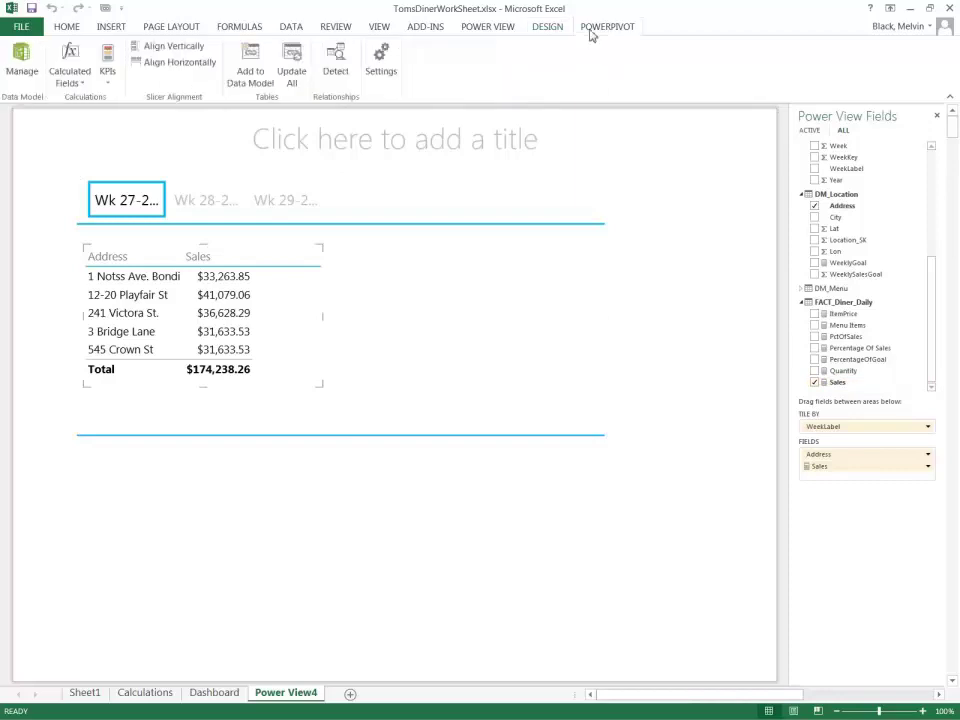
pyautogui.click(109, 80)
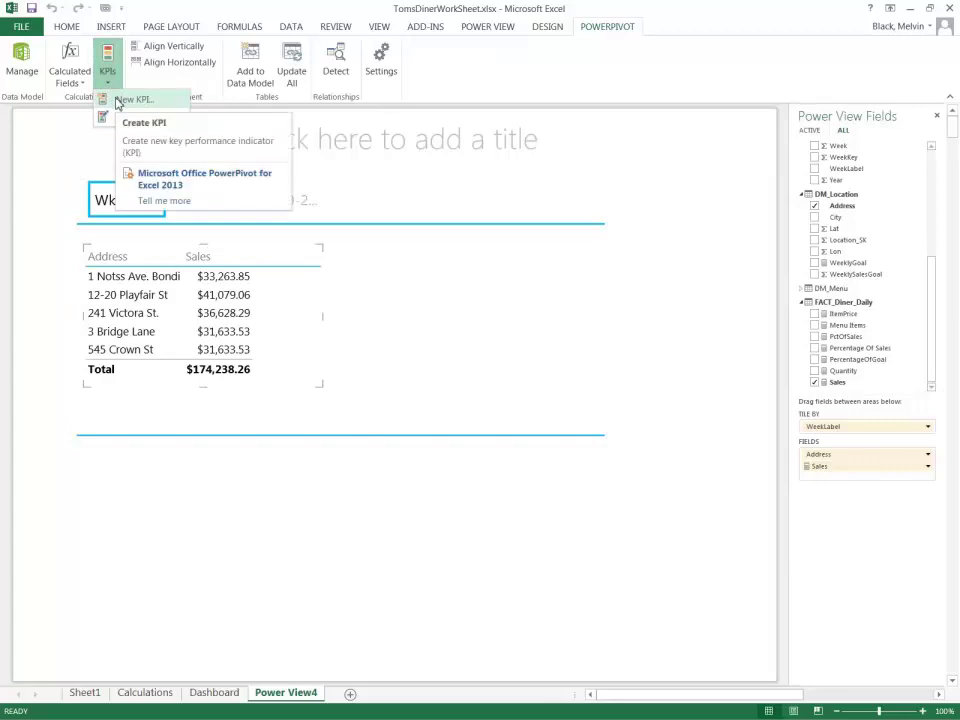
pyautogui.click(118, 102)
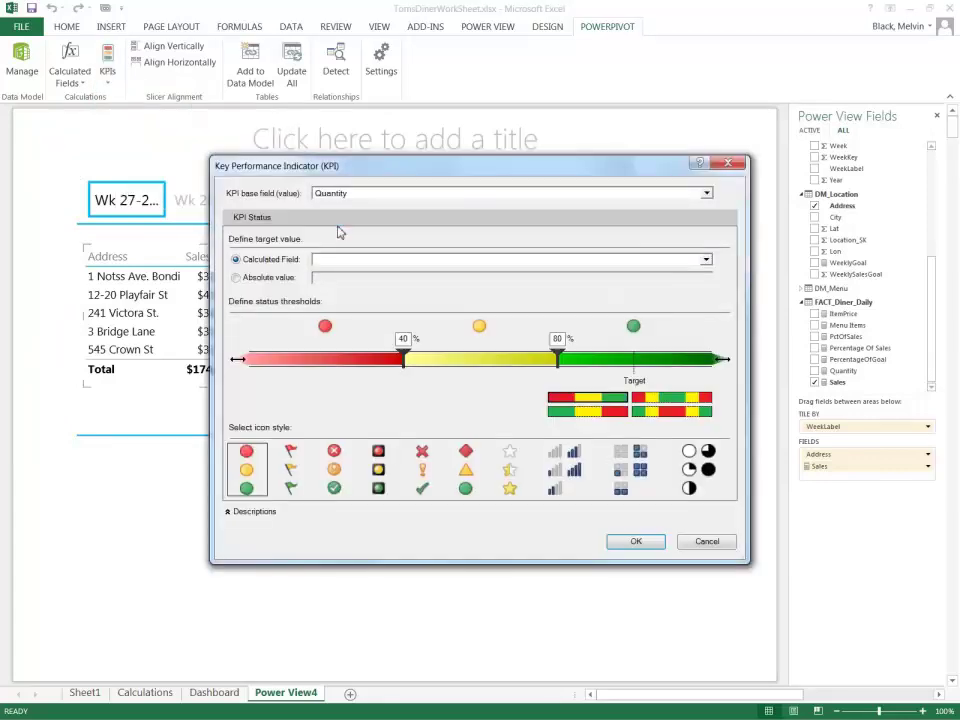
pyautogui.moveTo(379, 170); pyautogui.dragTo(359, 164)
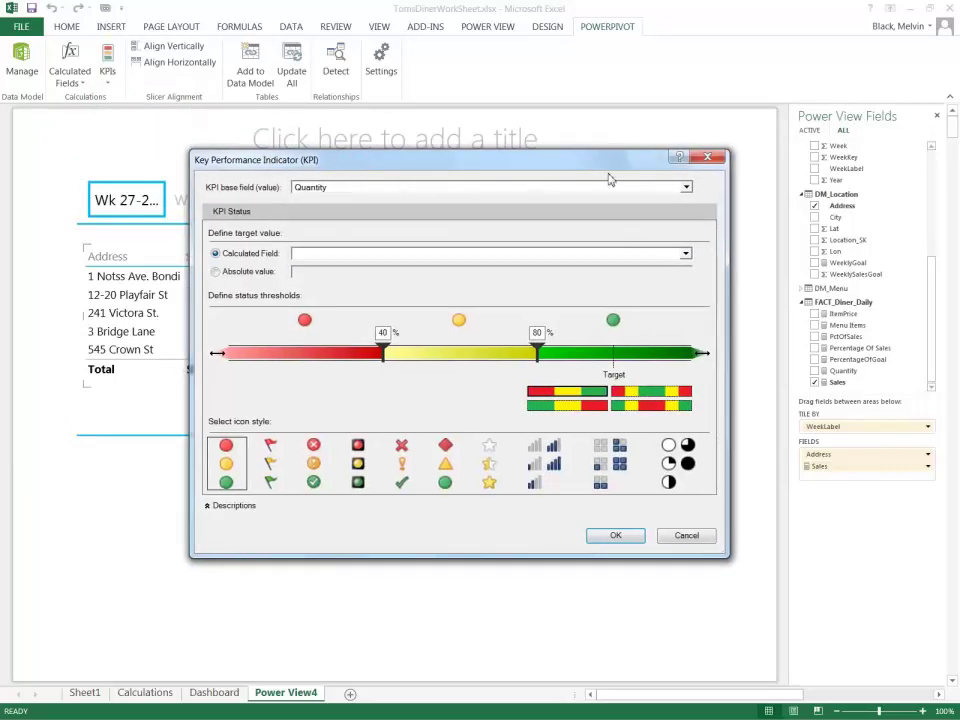
pyautogui.click(685, 187)
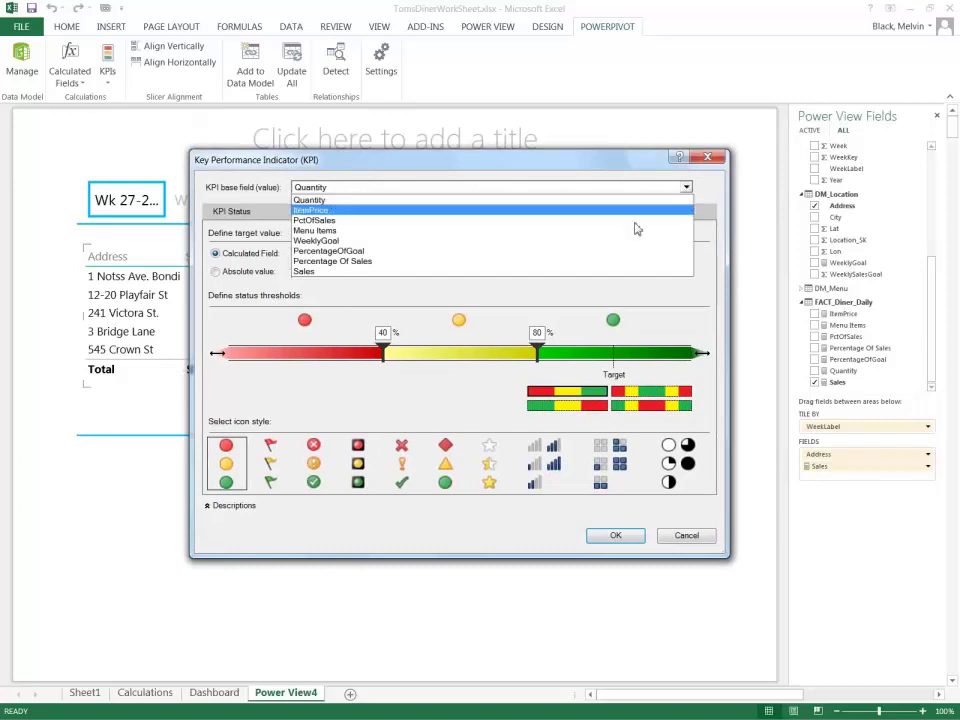
pyautogui.click(606, 272)
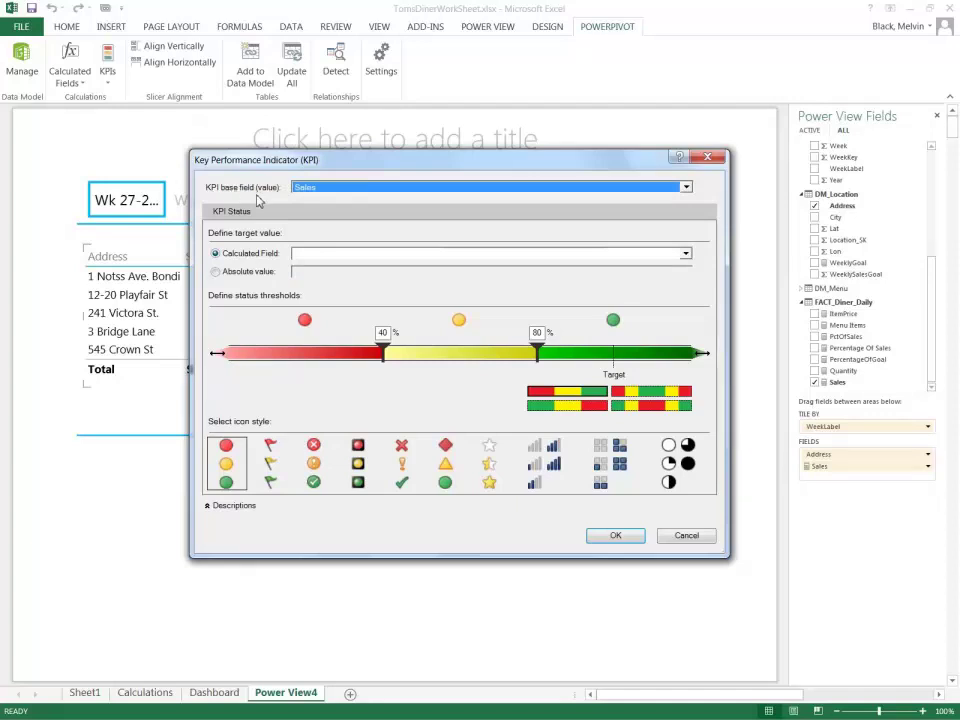
pyautogui.click(317, 256)
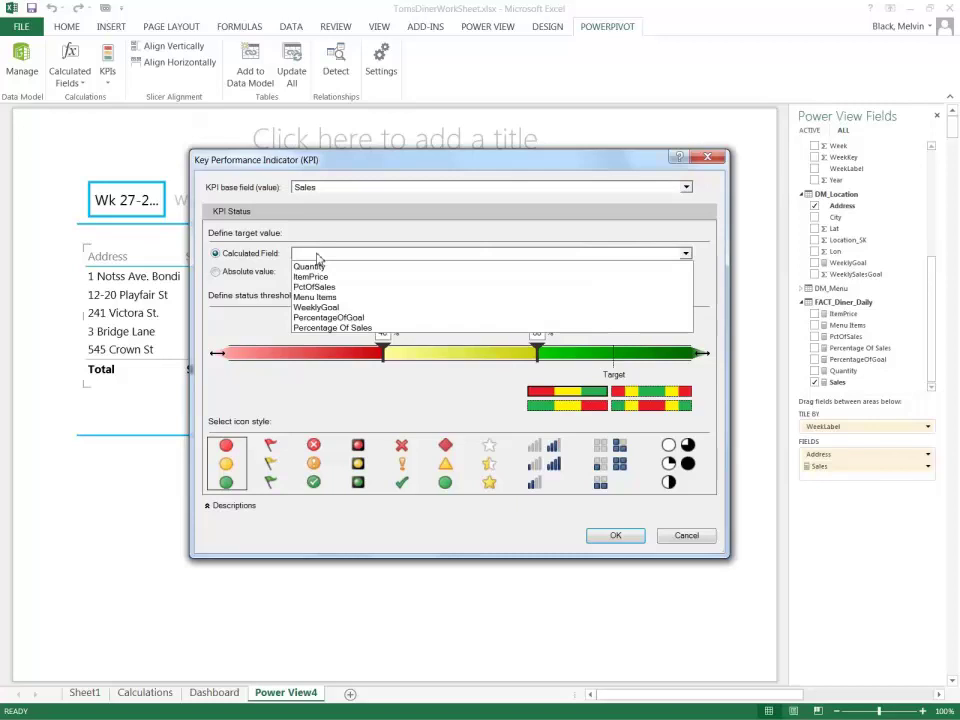
pyautogui.click(237, 185)
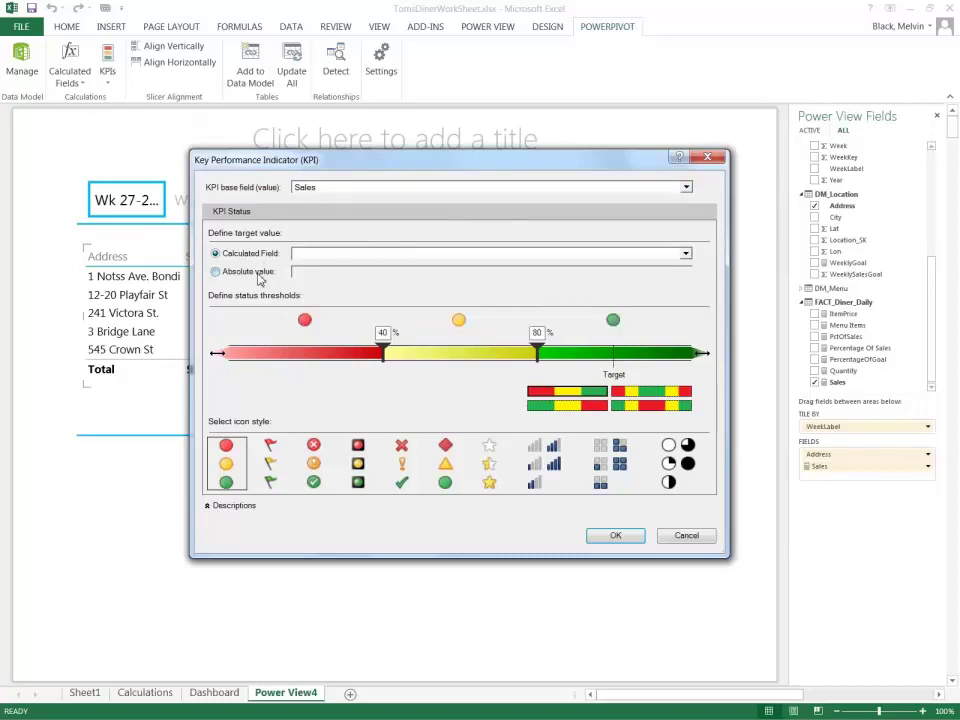
# Step: Give the KPI an absolute 40000 target with the lower threshold at 30000, and save it
pyautogui.click(256, 273)
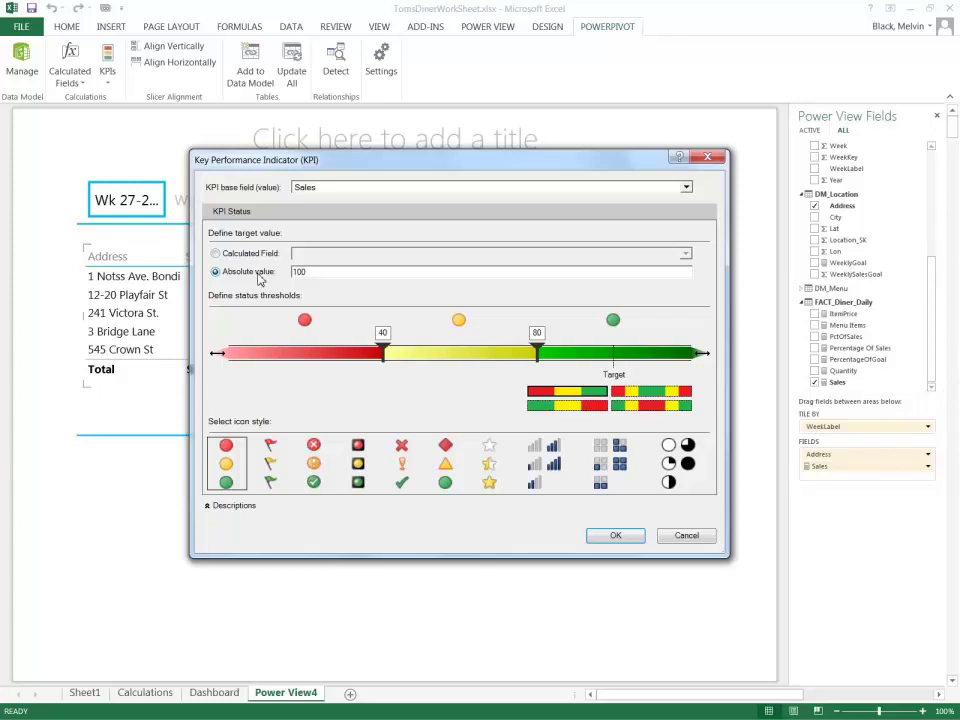
pyautogui.doubleClick(300, 271)
pyautogui.moveTo(405, 160); pyautogui.dragTo(435, 144)
pyautogui.write('4')
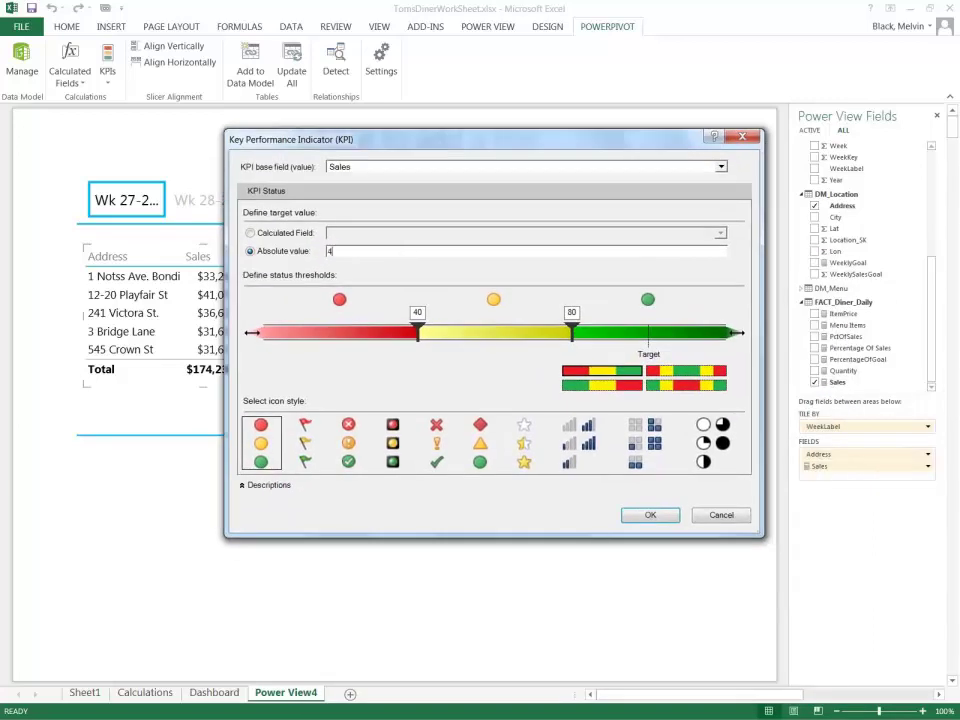
pyautogui.write('0000')
pyautogui.moveTo(571, 333); pyautogui.dragTo(651, 328)
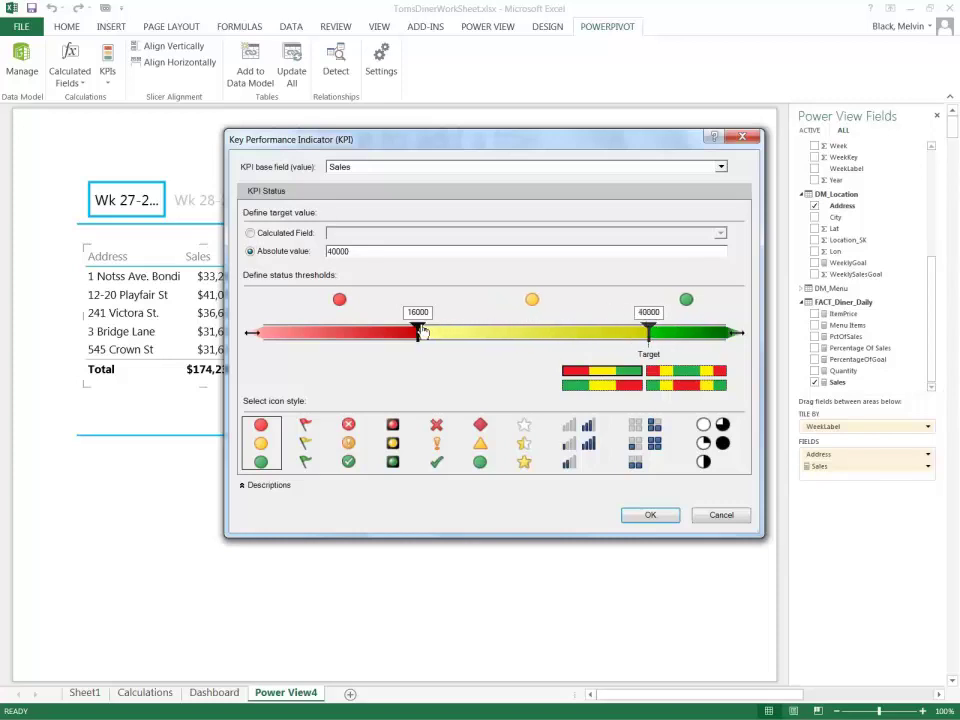
pyautogui.moveTo(422, 332); pyautogui.dragTo(555, 332)
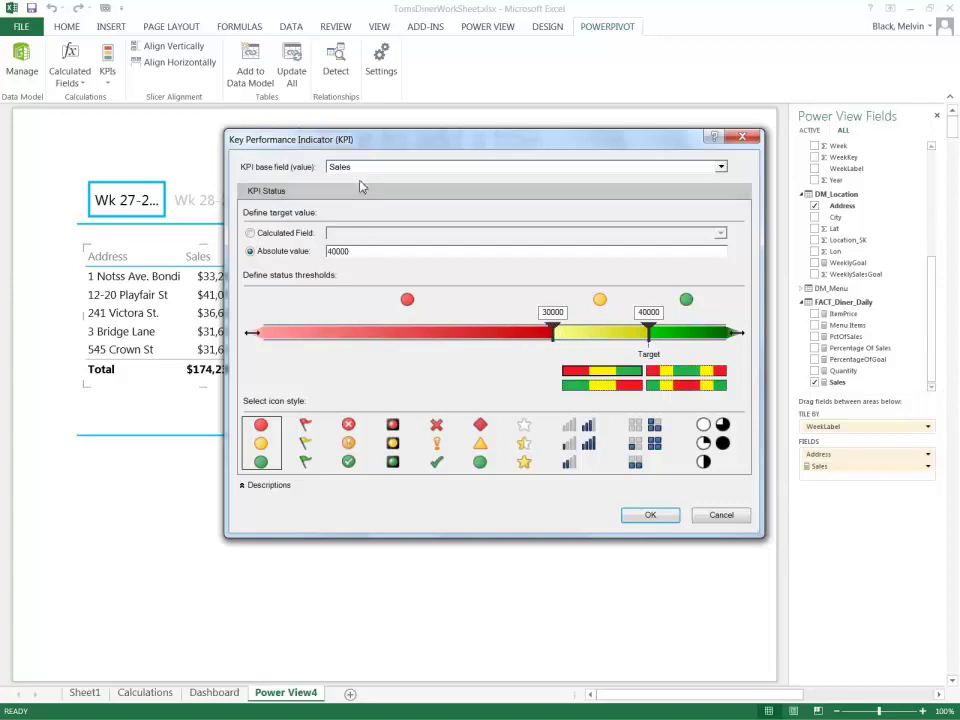
pyautogui.click(645, 516)
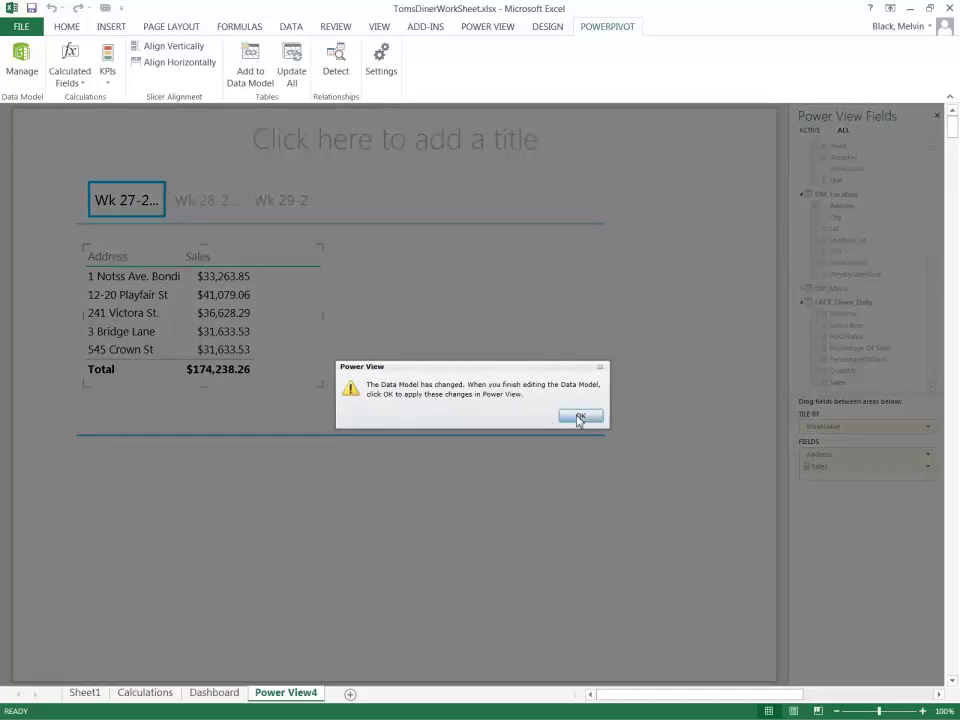
# Step: Accept the Data Model change and add the Sales KPI Value from FACT_Diner_Daily
pyautogui.click(579, 418)
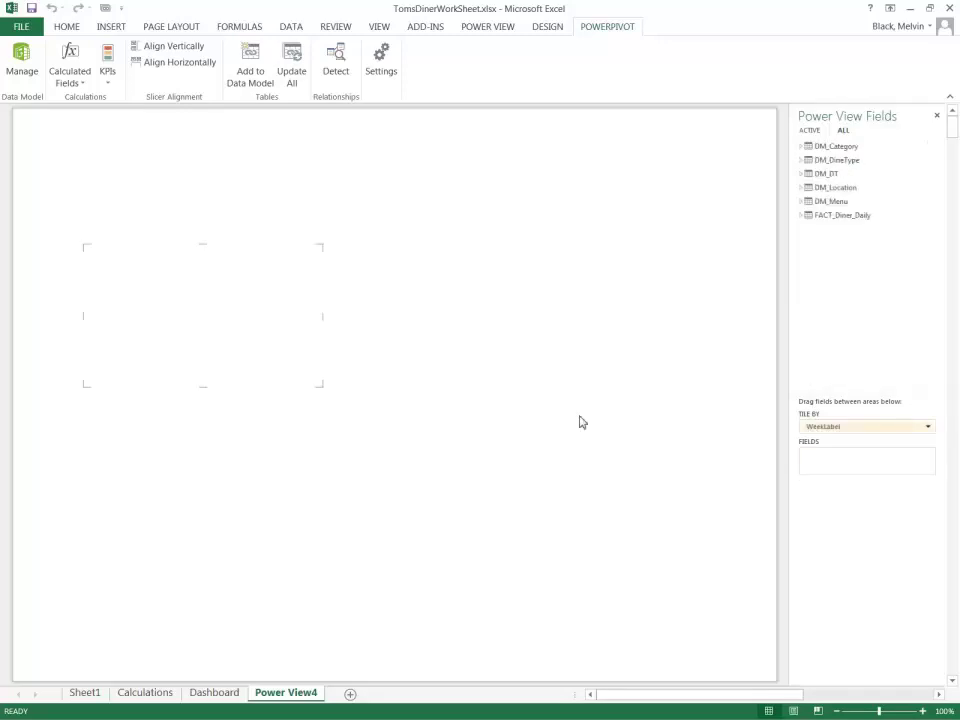
pyautogui.click(805, 217)
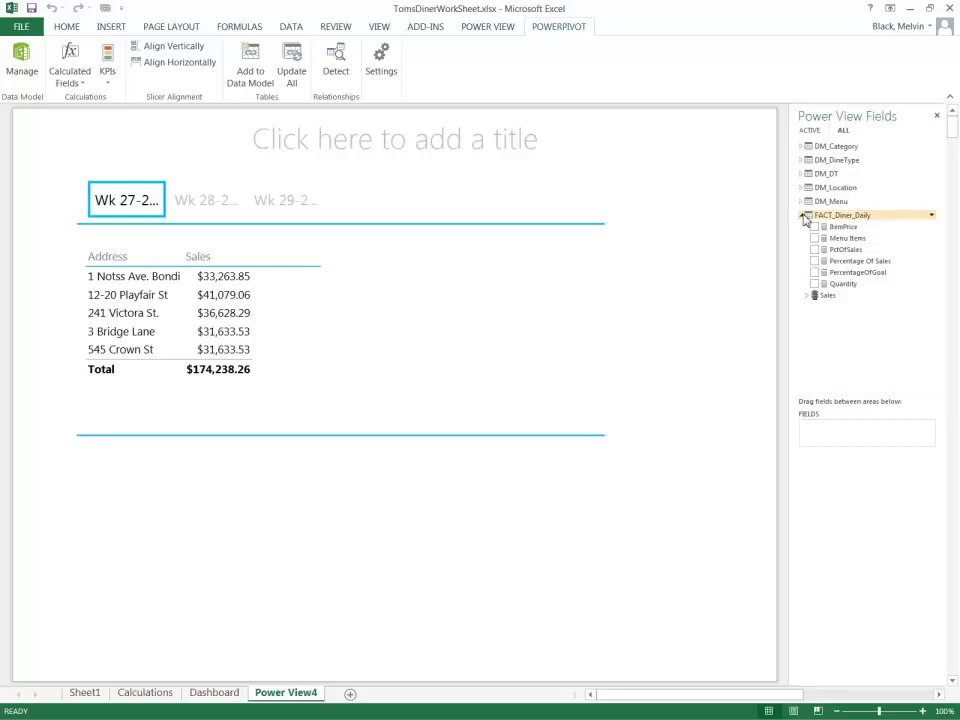
pyautogui.click(807, 297)
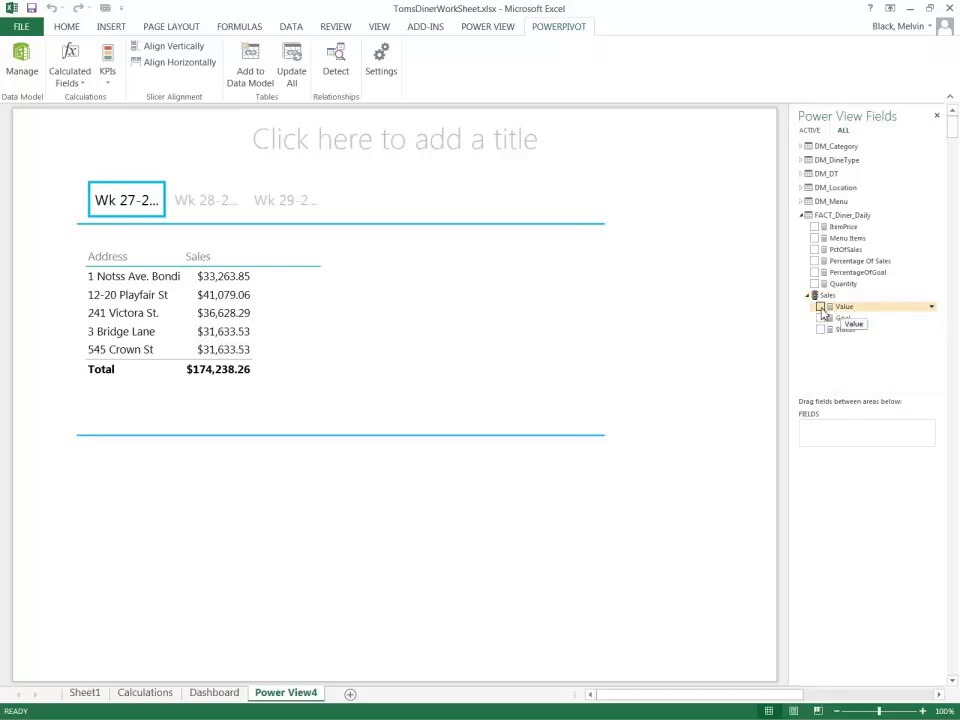
pyautogui.click(820, 307)
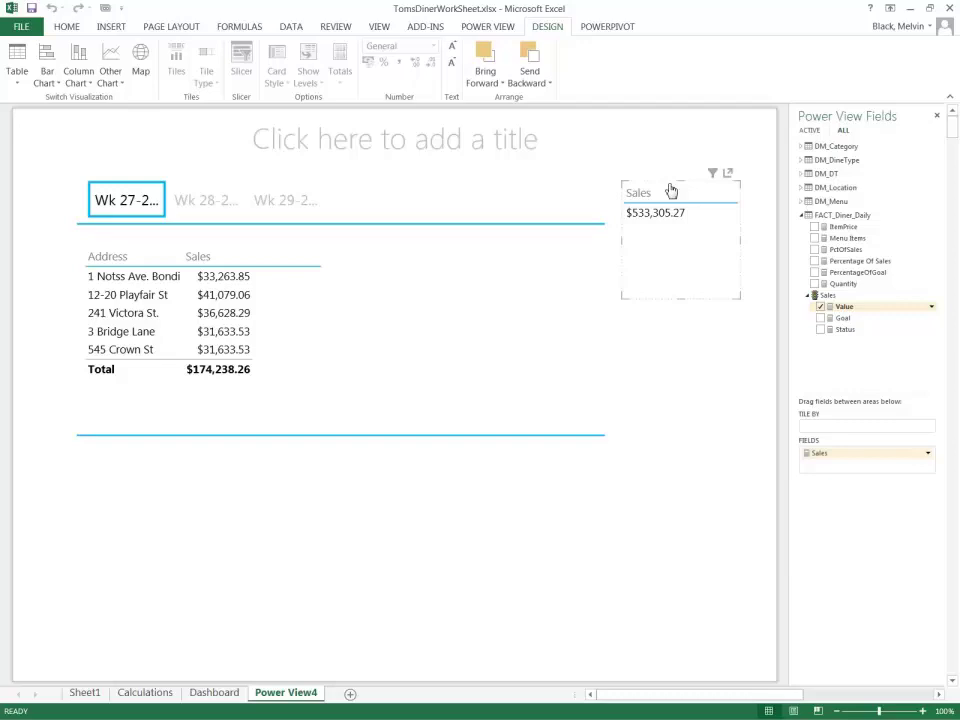
# Step: Delete the stray Sales card and reselect the Address table
pyautogui.click(670, 187)
pyautogui.press('Delete')
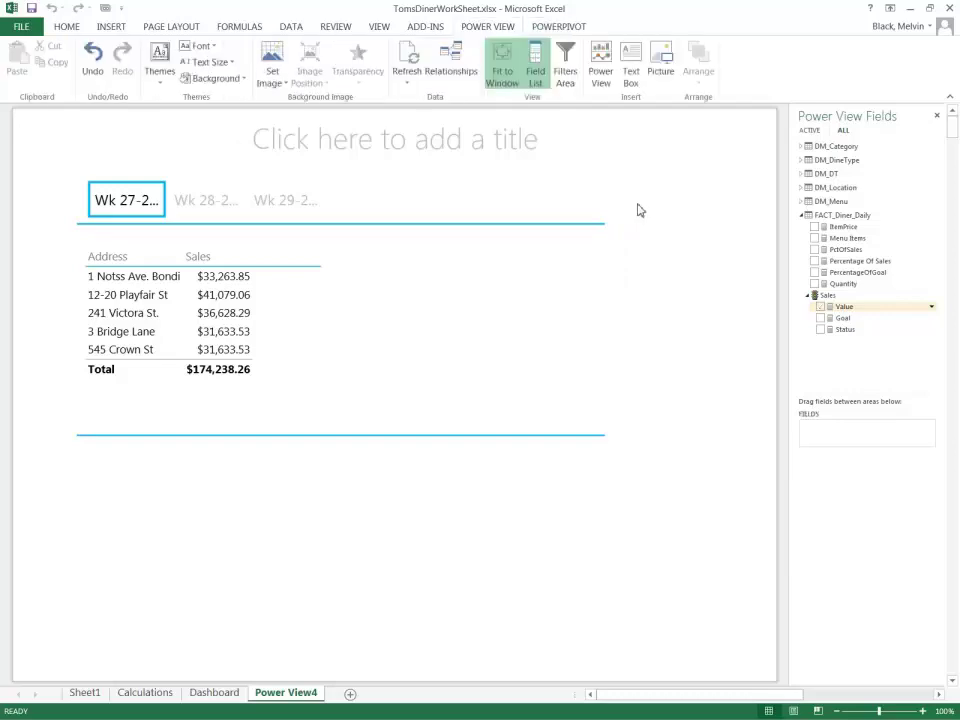
pyautogui.click(251, 343)
# Step: Add the Sales KPI's Goal and Status columns to the Address table and widen it
pyautogui.click(243, 300)
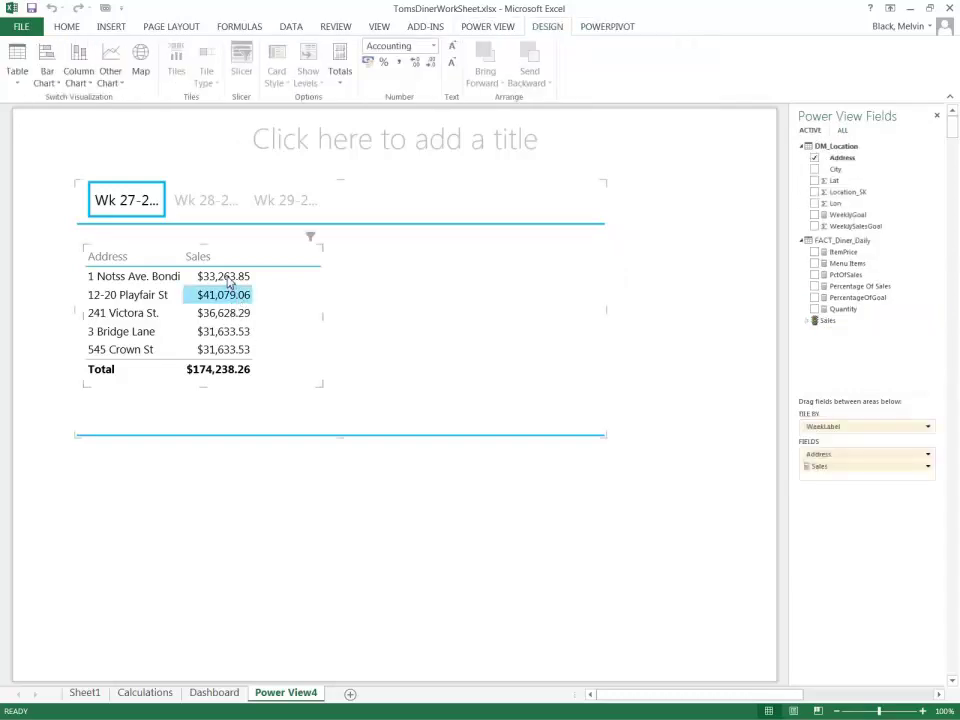
pyautogui.click(808, 321)
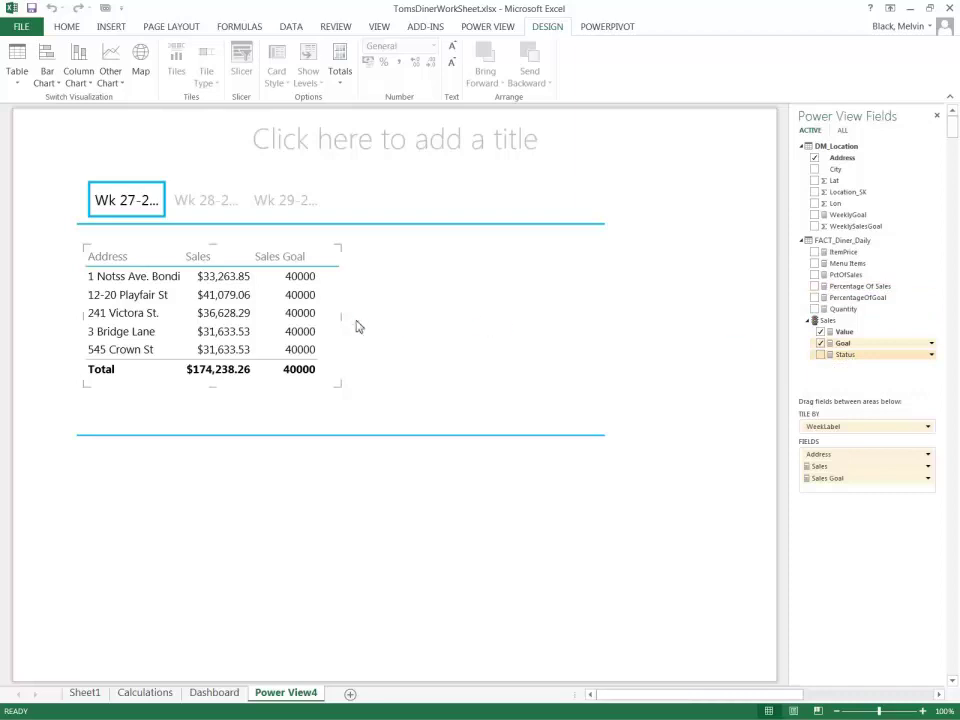
pyautogui.moveTo(343, 321); pyautogui.dragTo(431, 315)
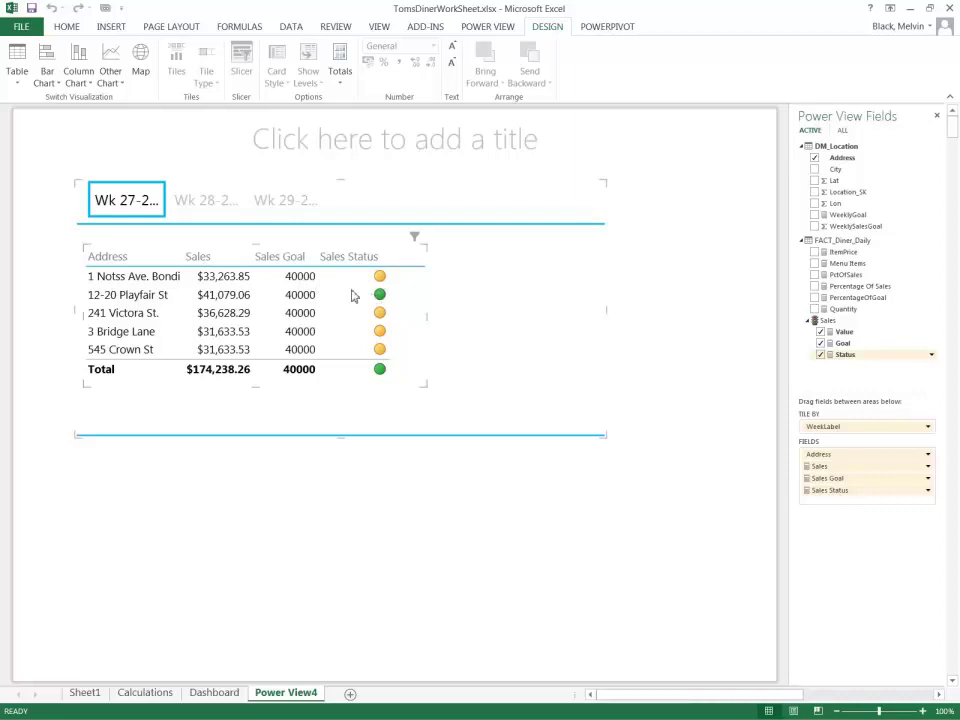
# Step: Show the Wk 28, then Wk 29 tiles, and shorten the tile container to fit the table
pyautogui.click(219, 206)
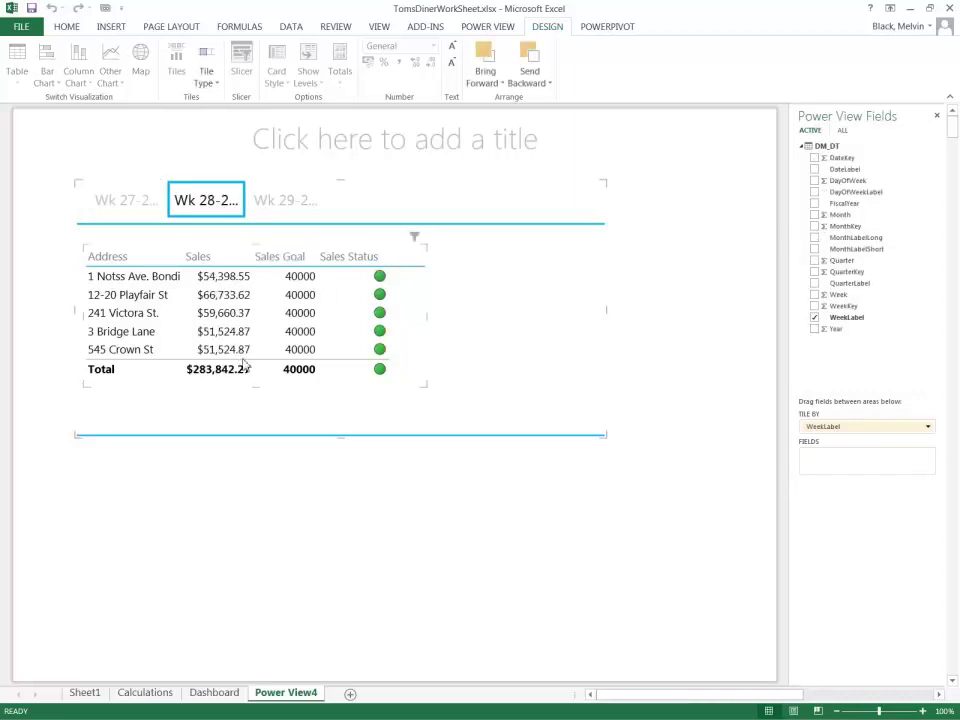
pyautogui.click(293, 203)
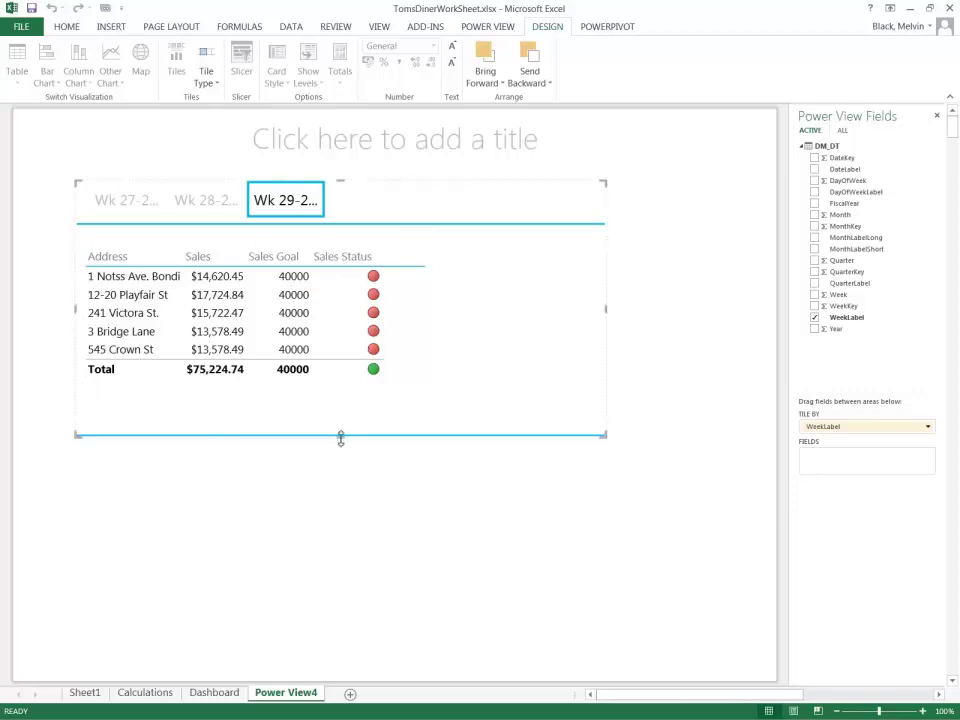
pyautogui.moveTo(339, 437); pyautogui.dragTo(342, 408)
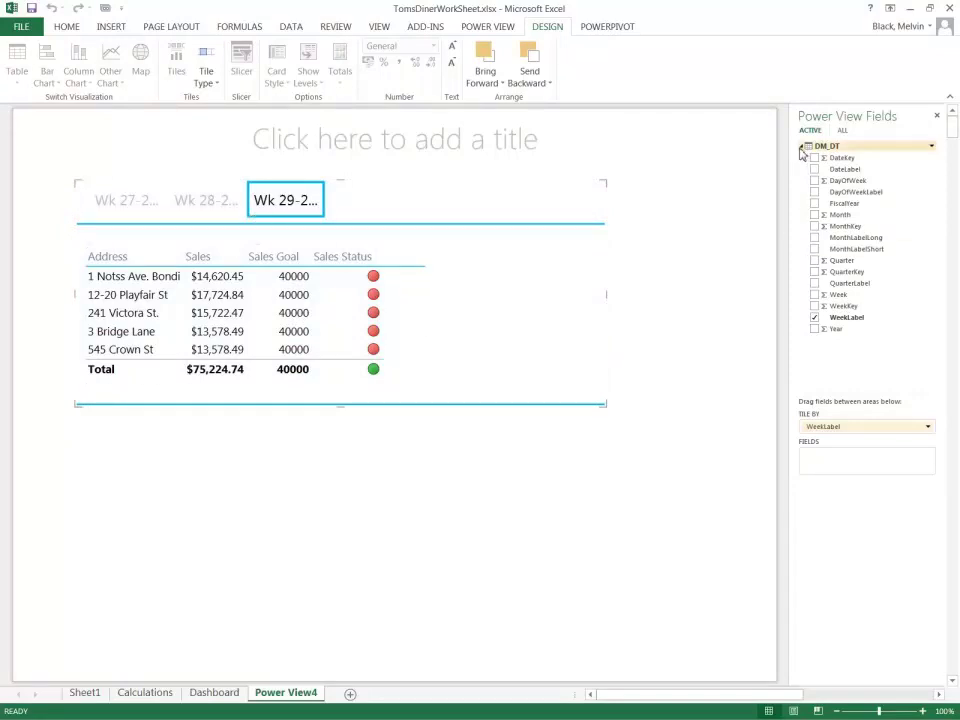
pyautogui.click(802, 147)
pyautogui.click(800, 148)
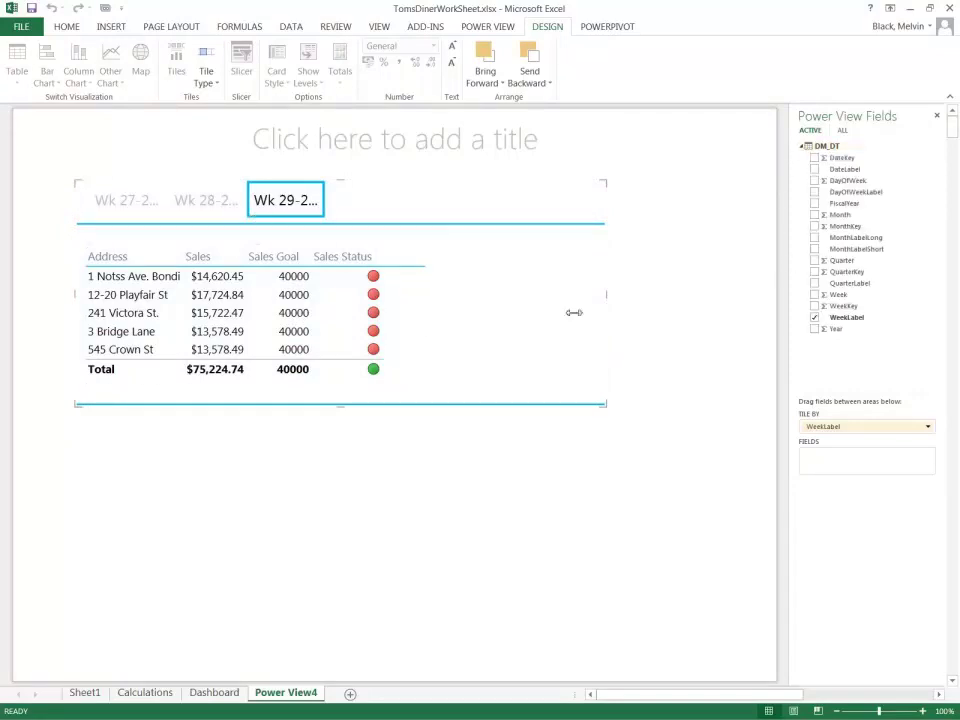
pyautogui.click(372, 295)
pyautogui.click(294, 281)
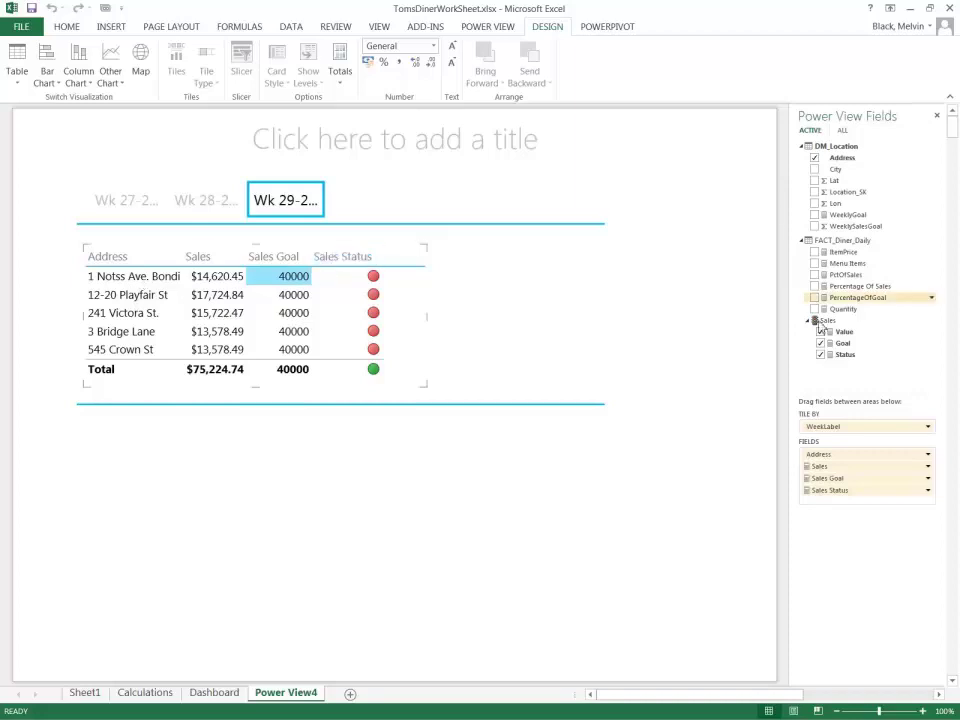
# Step: Edit the Sales KPI in Manage KPIs to target the WeeklyGoal calculated field
pyautogui.moveTo(818, 325); pyautogui.dragTo(620, 245)
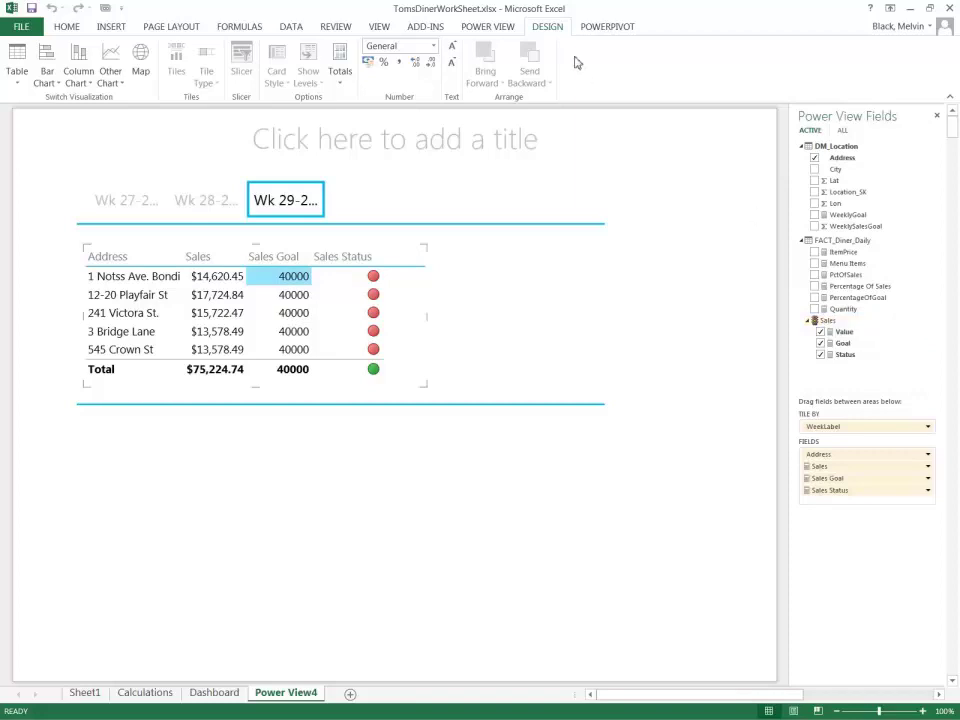
pyautogui.click(604, 27)
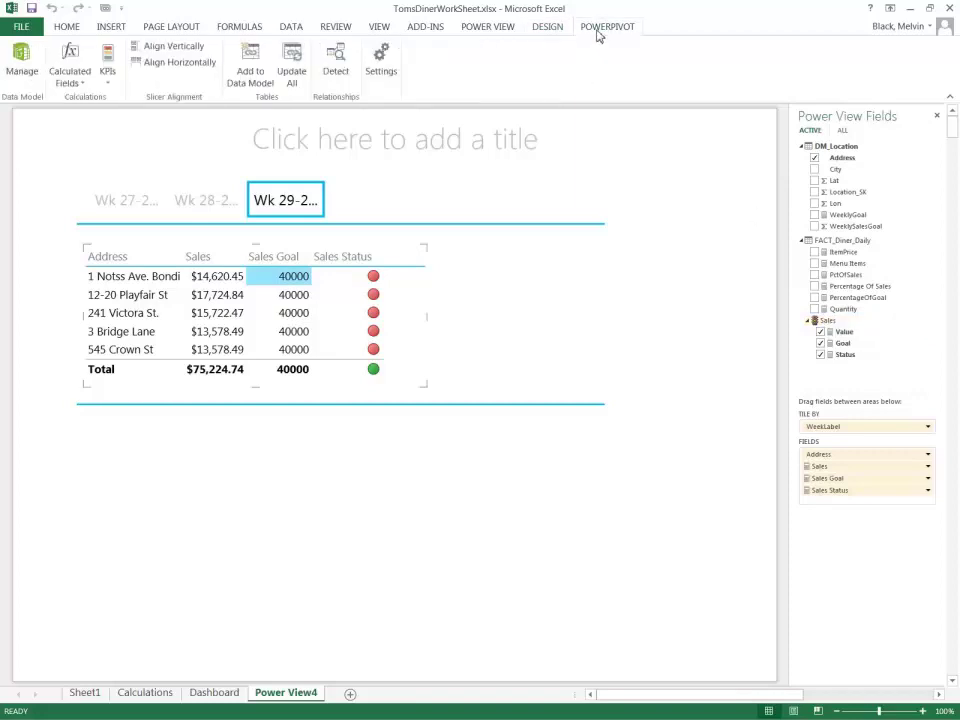
pyautogui.click(111, 88)
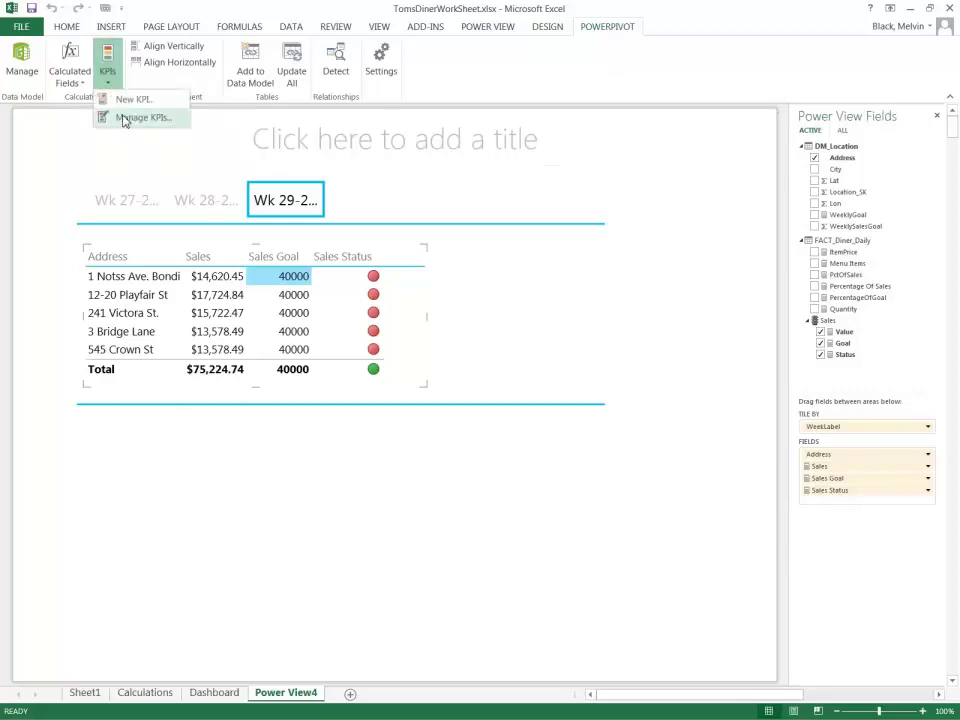
pyautogui.click(125, 119)
pyautogui.click(308, 281)
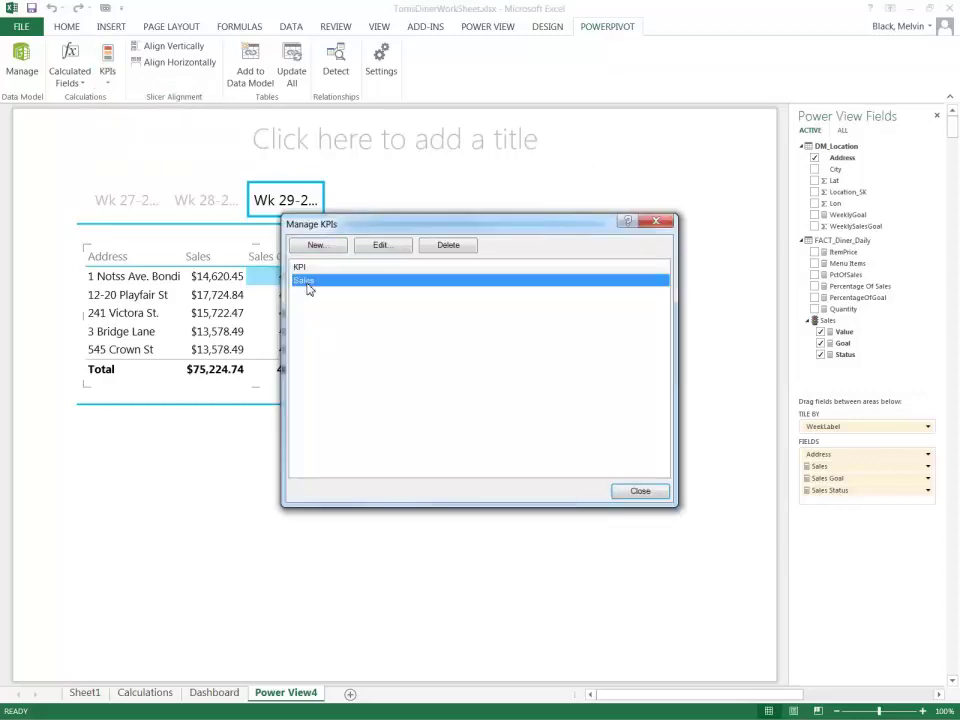
pyautogui.click(384, 248)
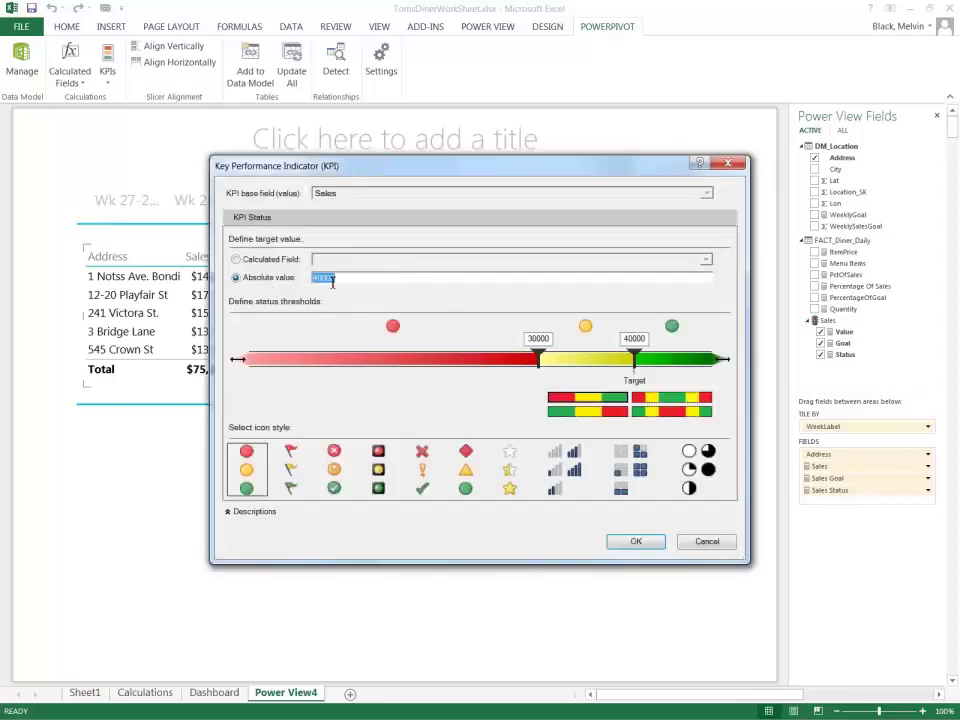
pyautogui.click(238, 259)
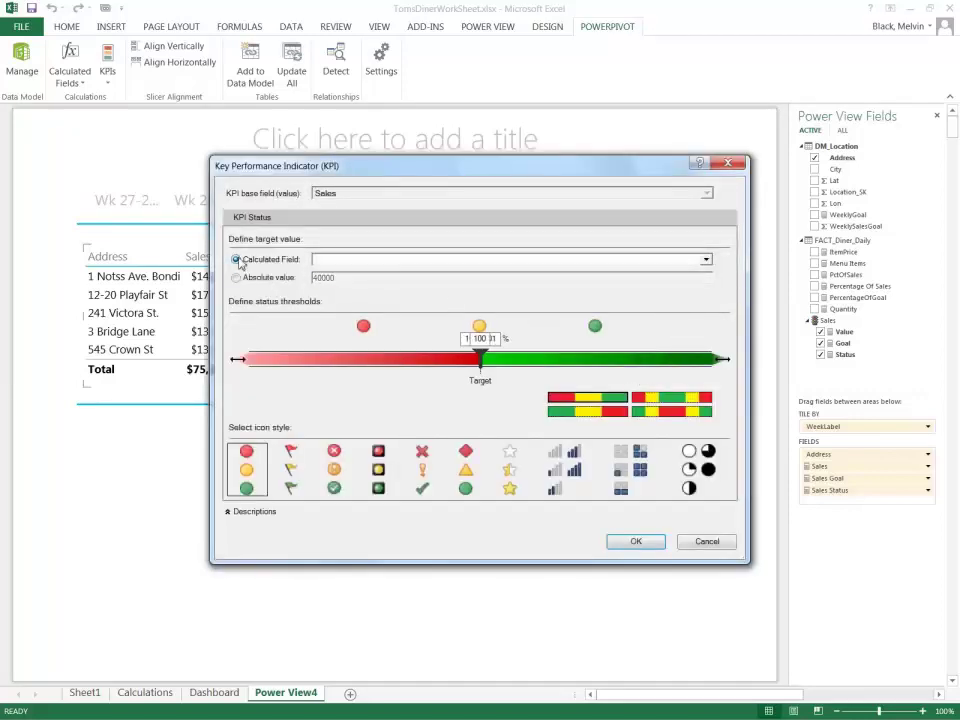
pyautogui.click(707, 259)
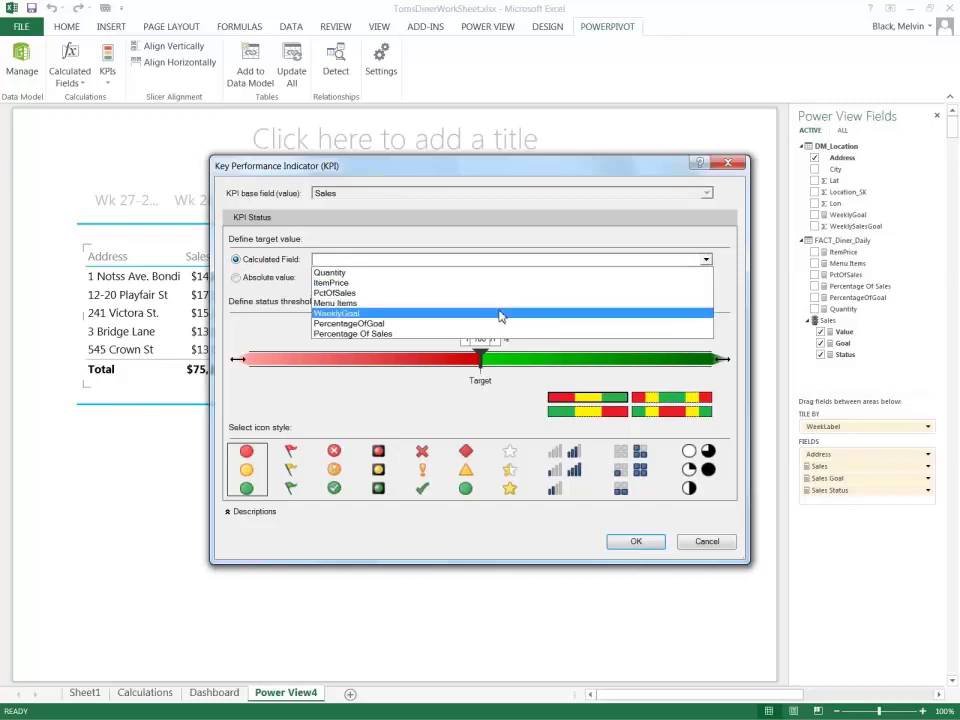
pyautogui.click(501, 316)
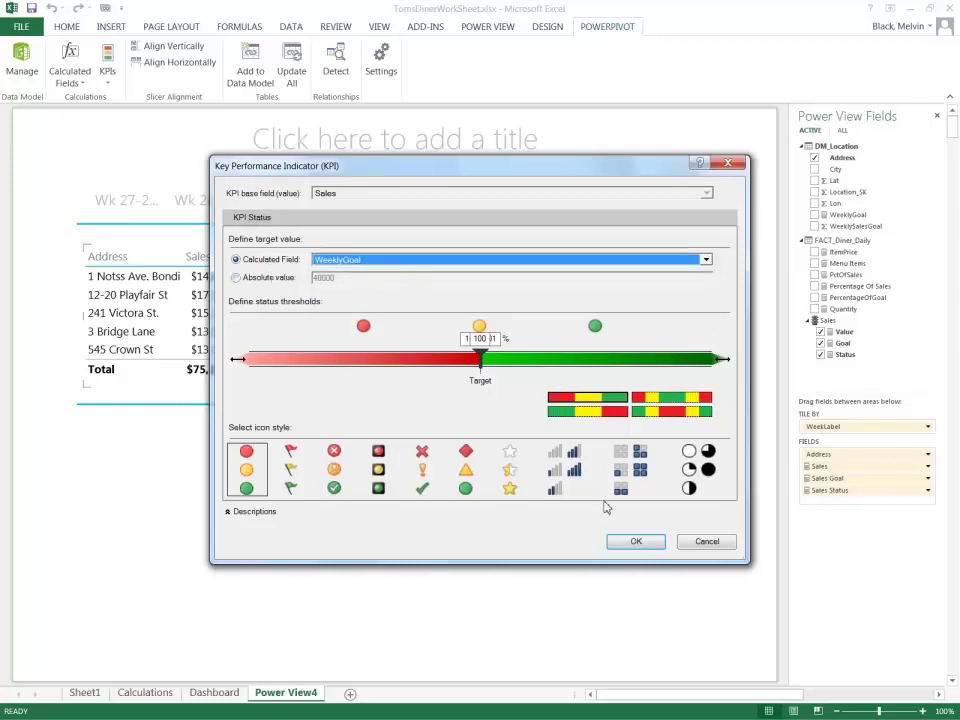
pyautogui.click(479, 360)
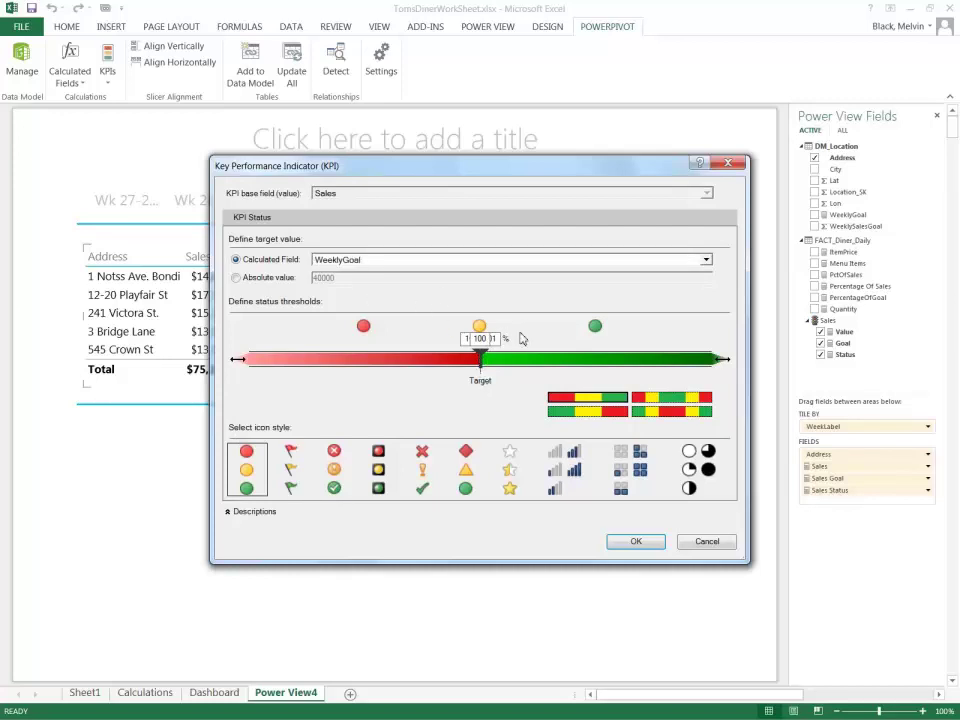
pyautogui.click(633, 543)
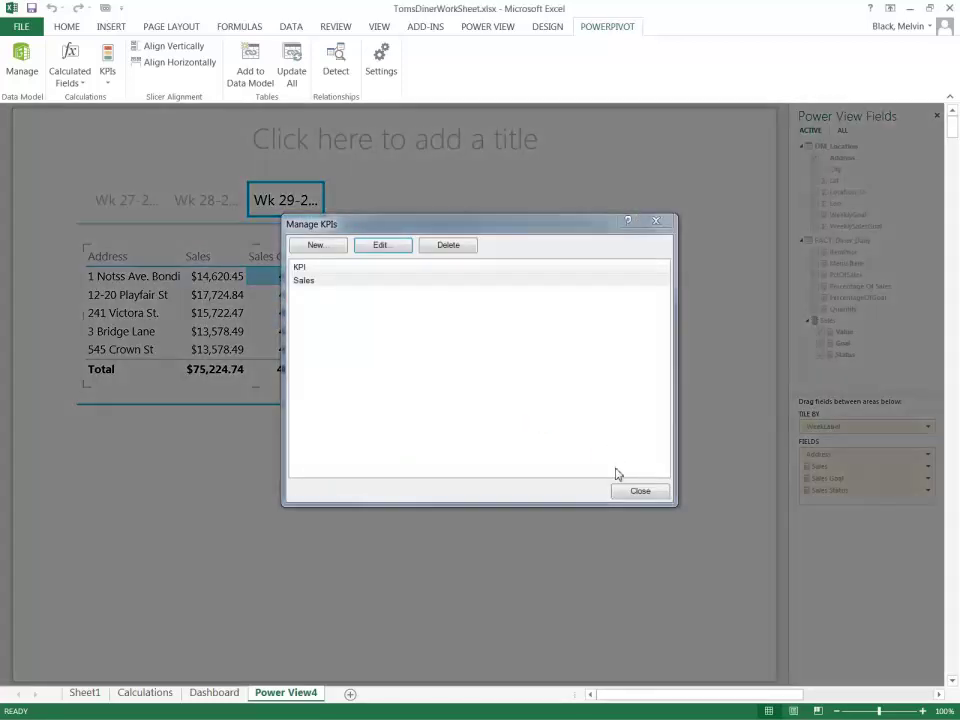
# Step: Close Manage KPIs and accept the Data Model change to show per-site weekly goals
pyautogui.click(638, 490)
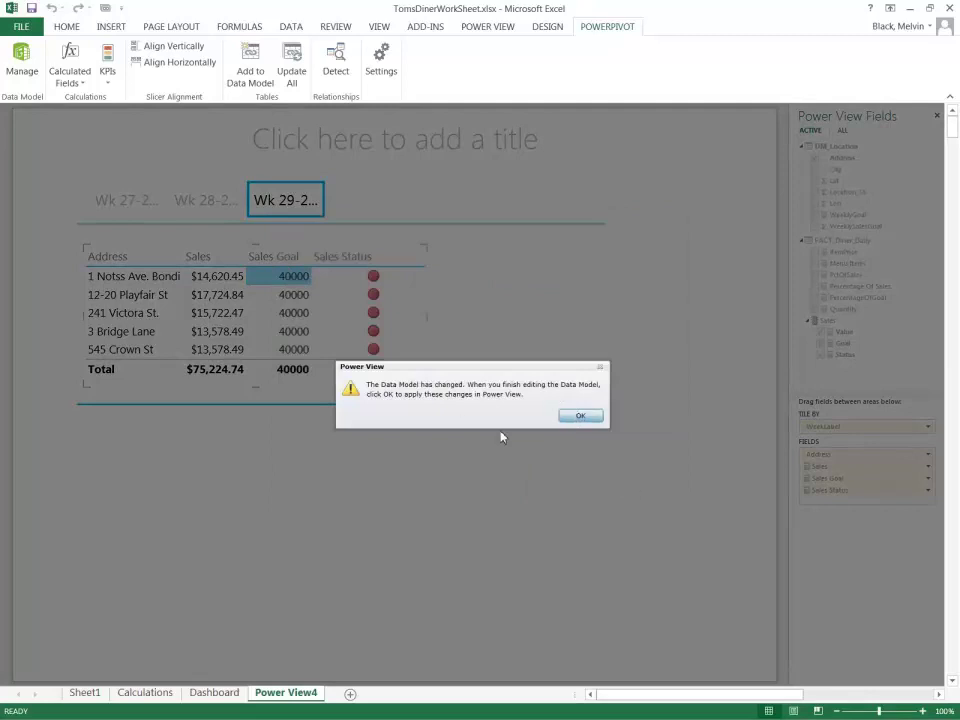
pyautogui.press('Return')
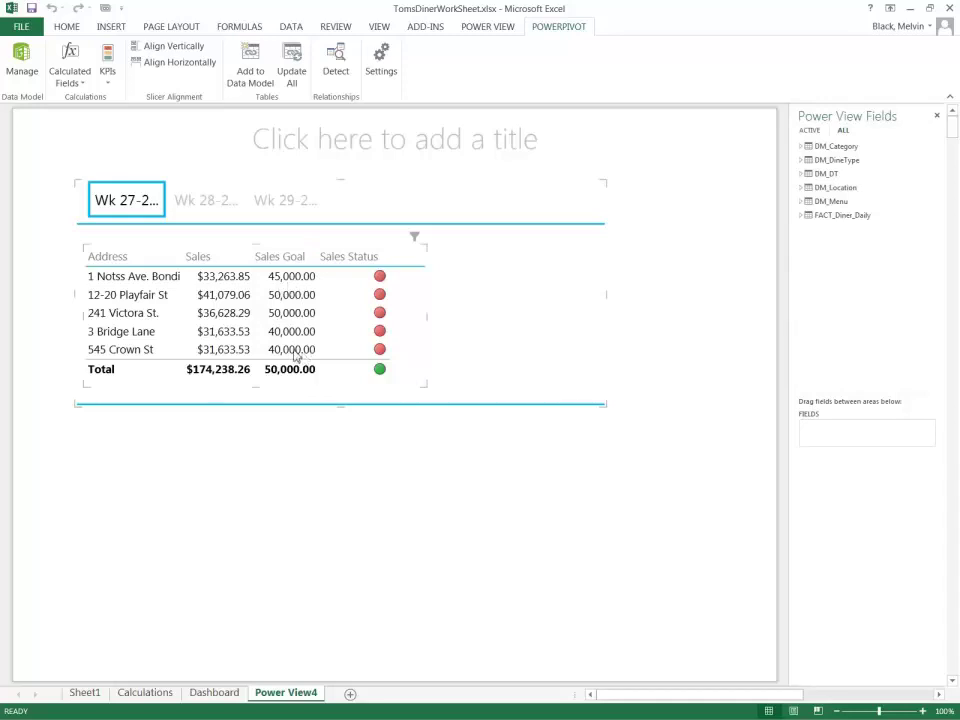
# Step: Step through the Wk 28 tile to the Wk 29 tile, where every site misses its goal
pyautogui.click(201, 209)
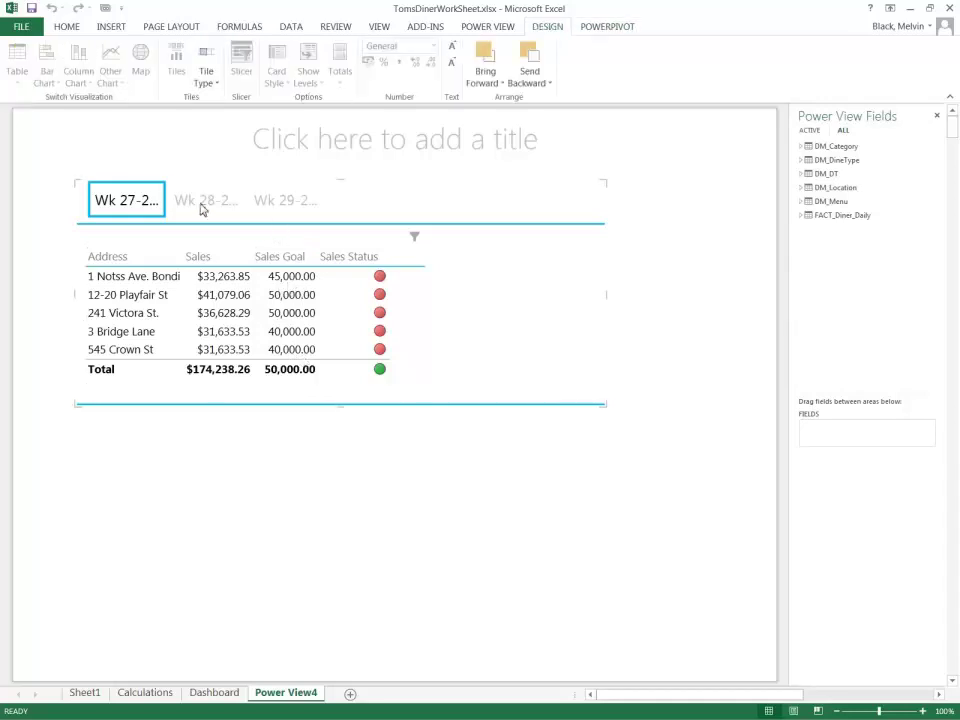
pyautogui.click(201, 209)
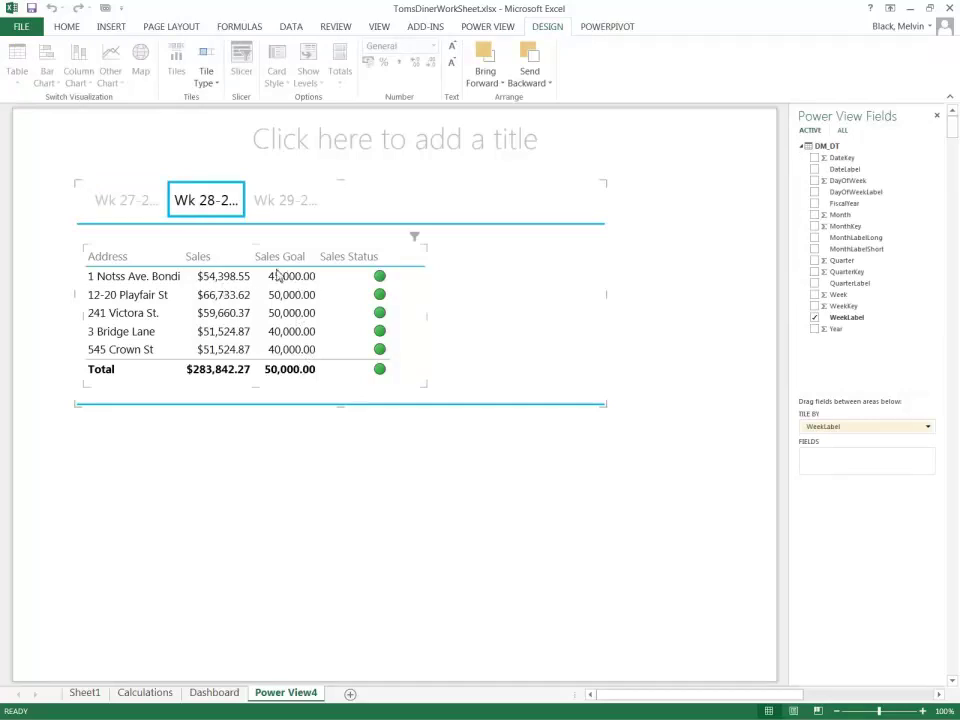
pyautogui.click(283, 211)
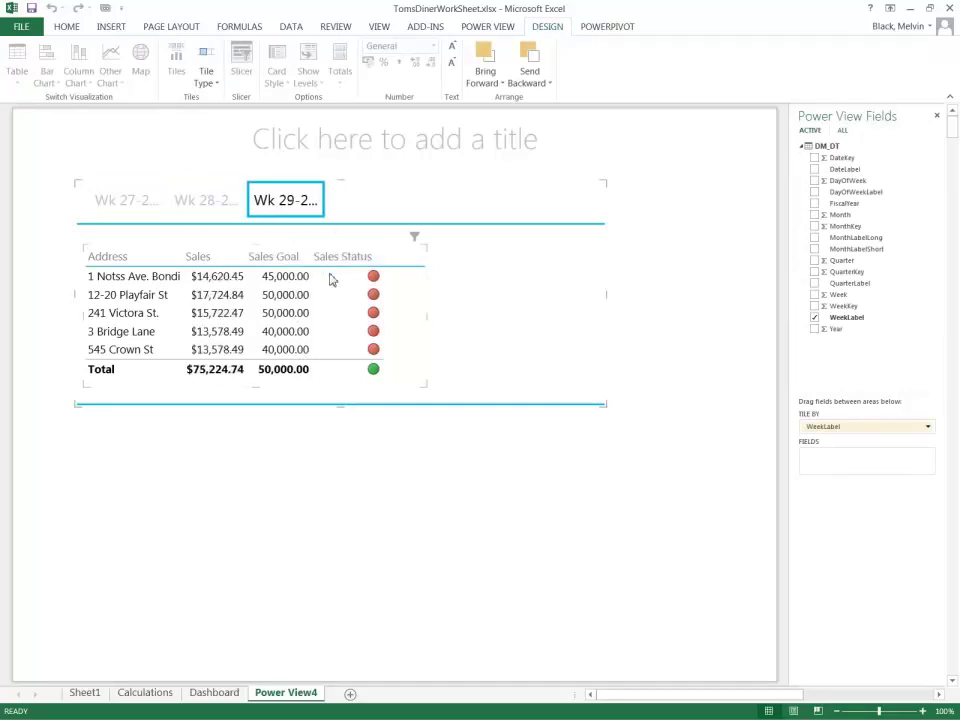